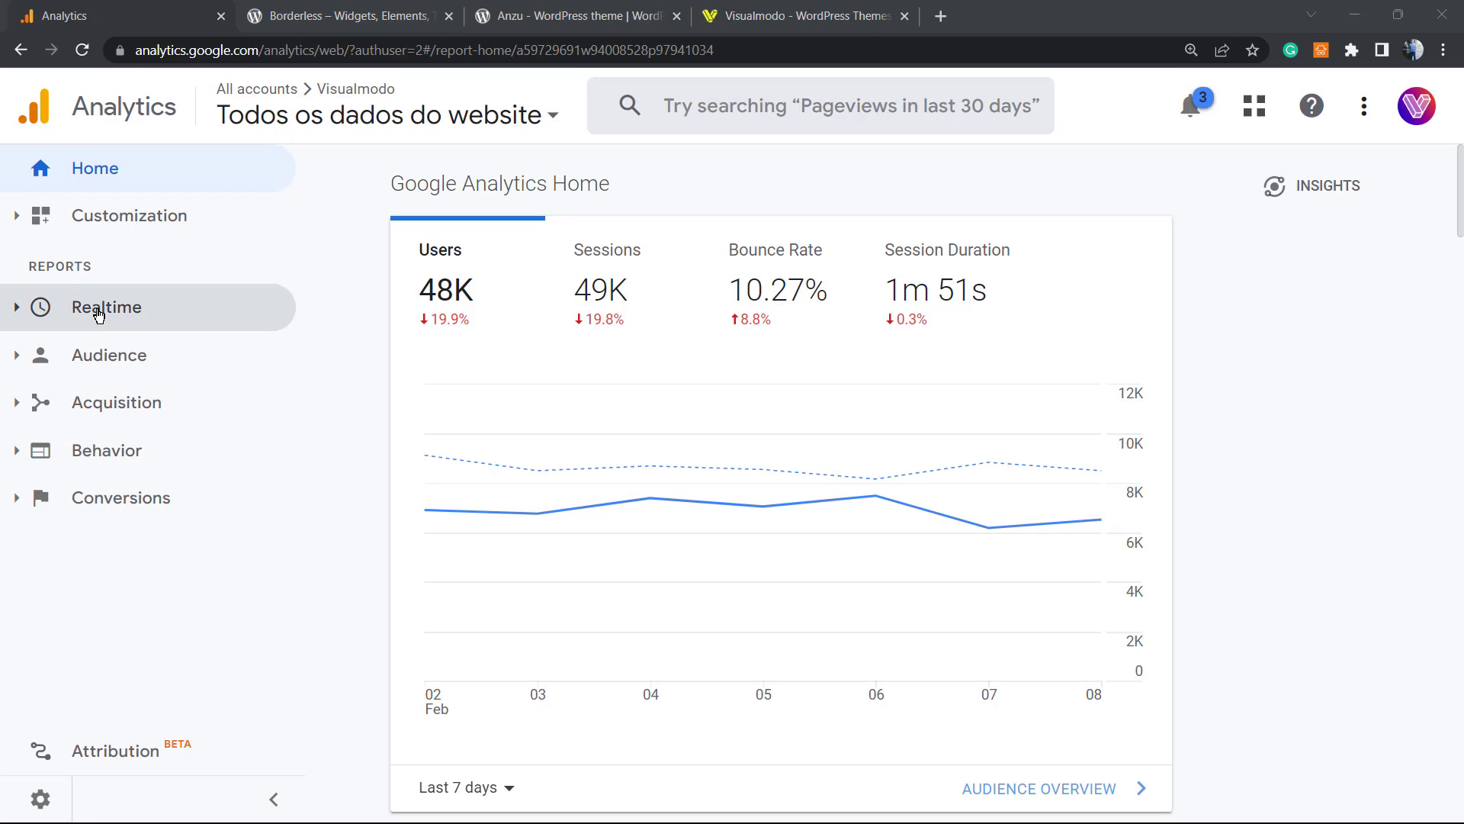
# Open Audience Overview for Feb 2–8, 2023 and review its 48,984 users and 47,827 new users
pyautogui.click(109, 356)
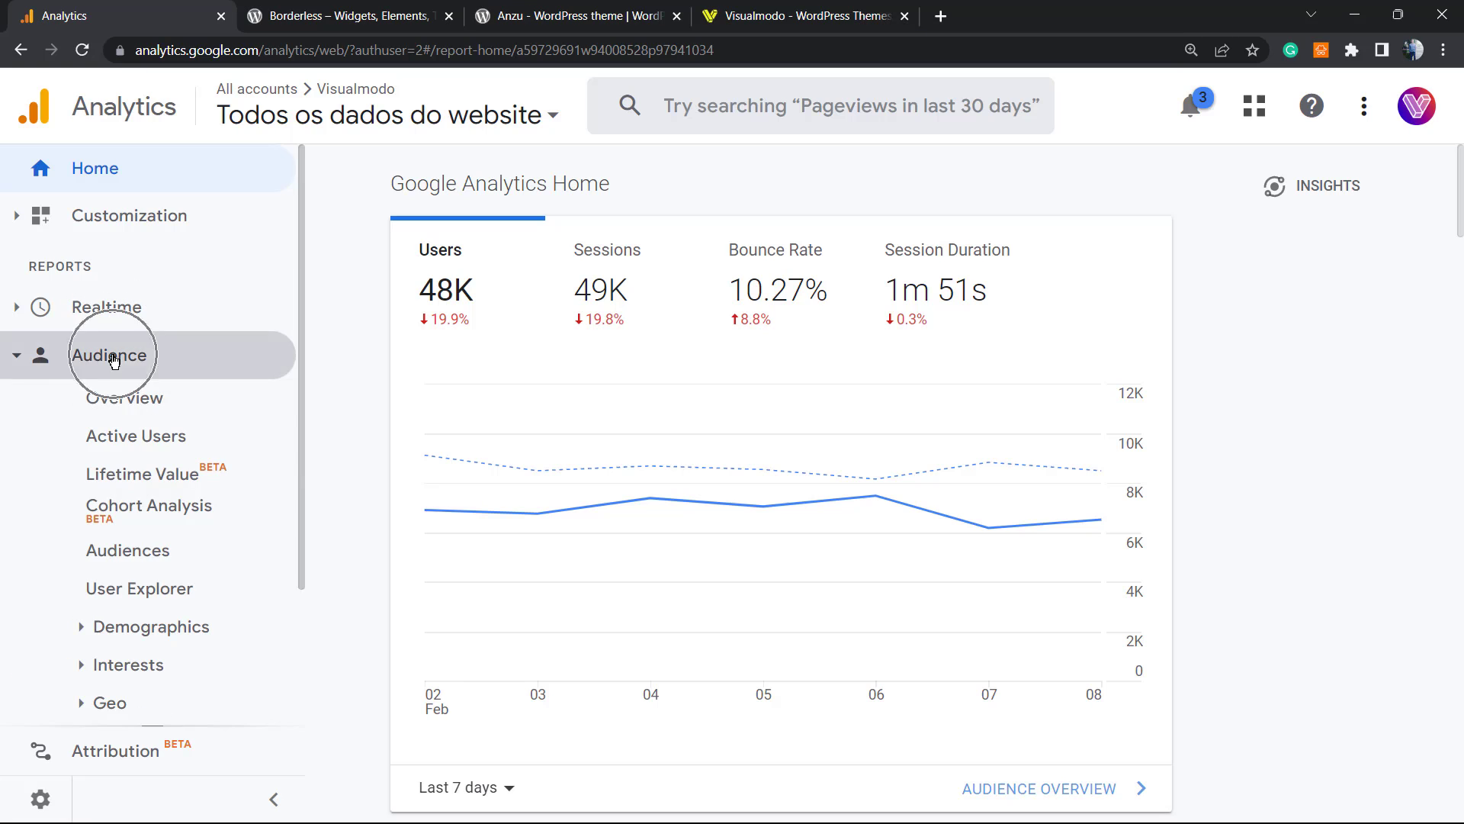
pyautogui.click(126, 408)
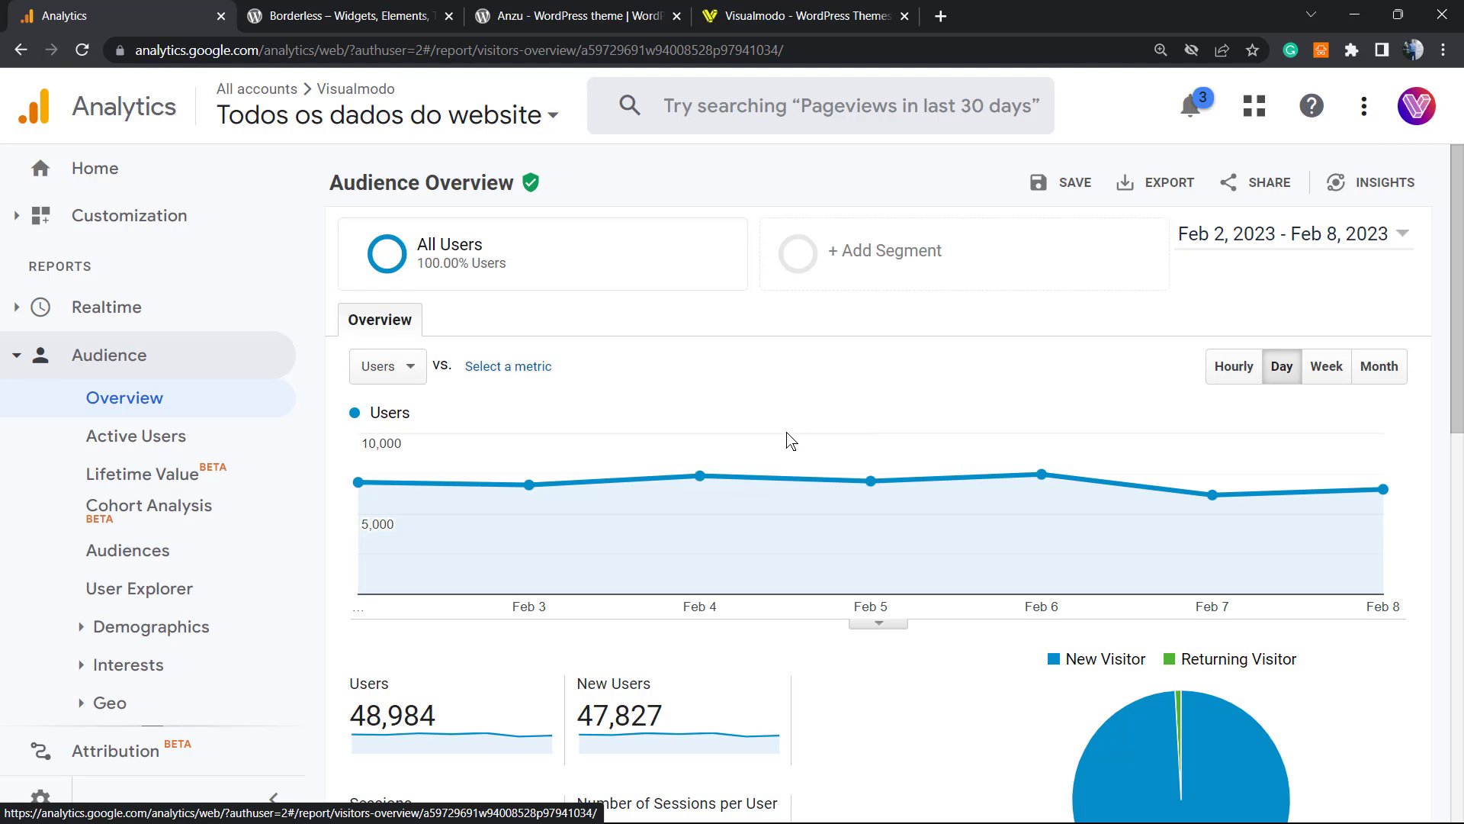
pyautogui.scroll(-1, 561, 383)
pyautogui.scroll(-8, 560, 383)
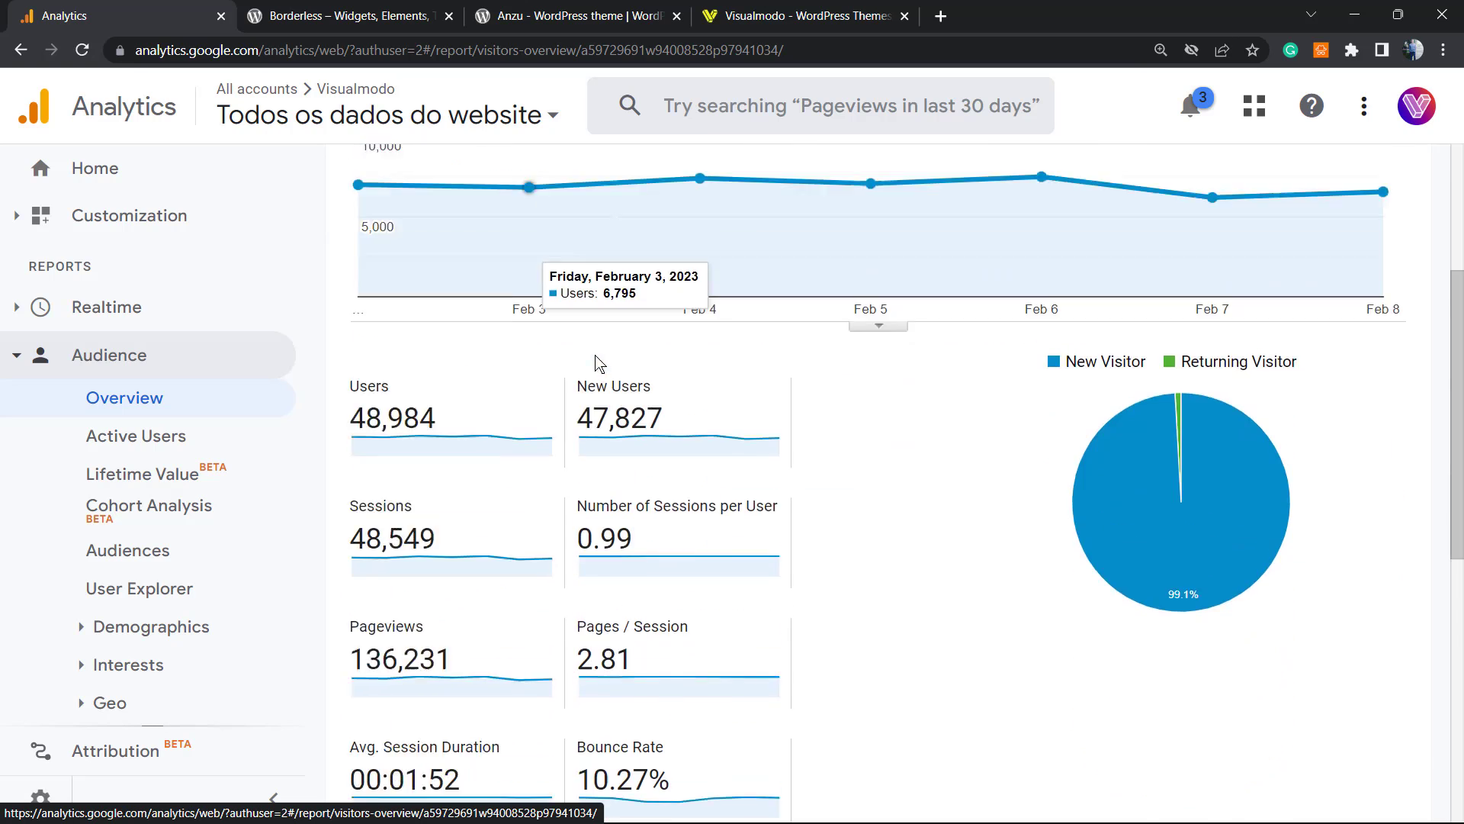
pyautogui.scroll(-2, 600, 364)
pyautogui.scroll(10, 790, 530)
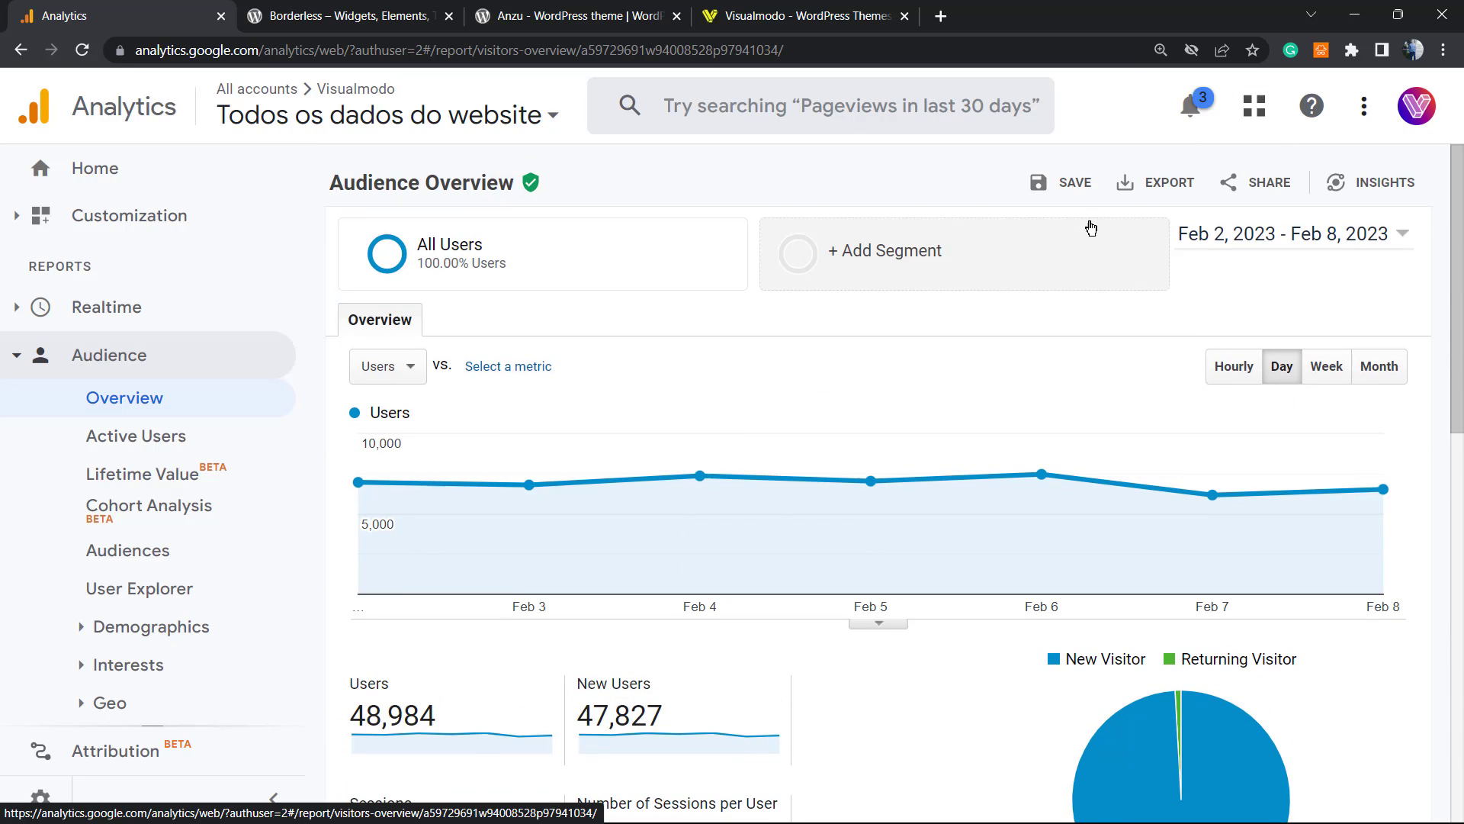
# Export the Audience Overview report as a PDF and dismiss the finished download notice
pyautogui.click(1161, 183)
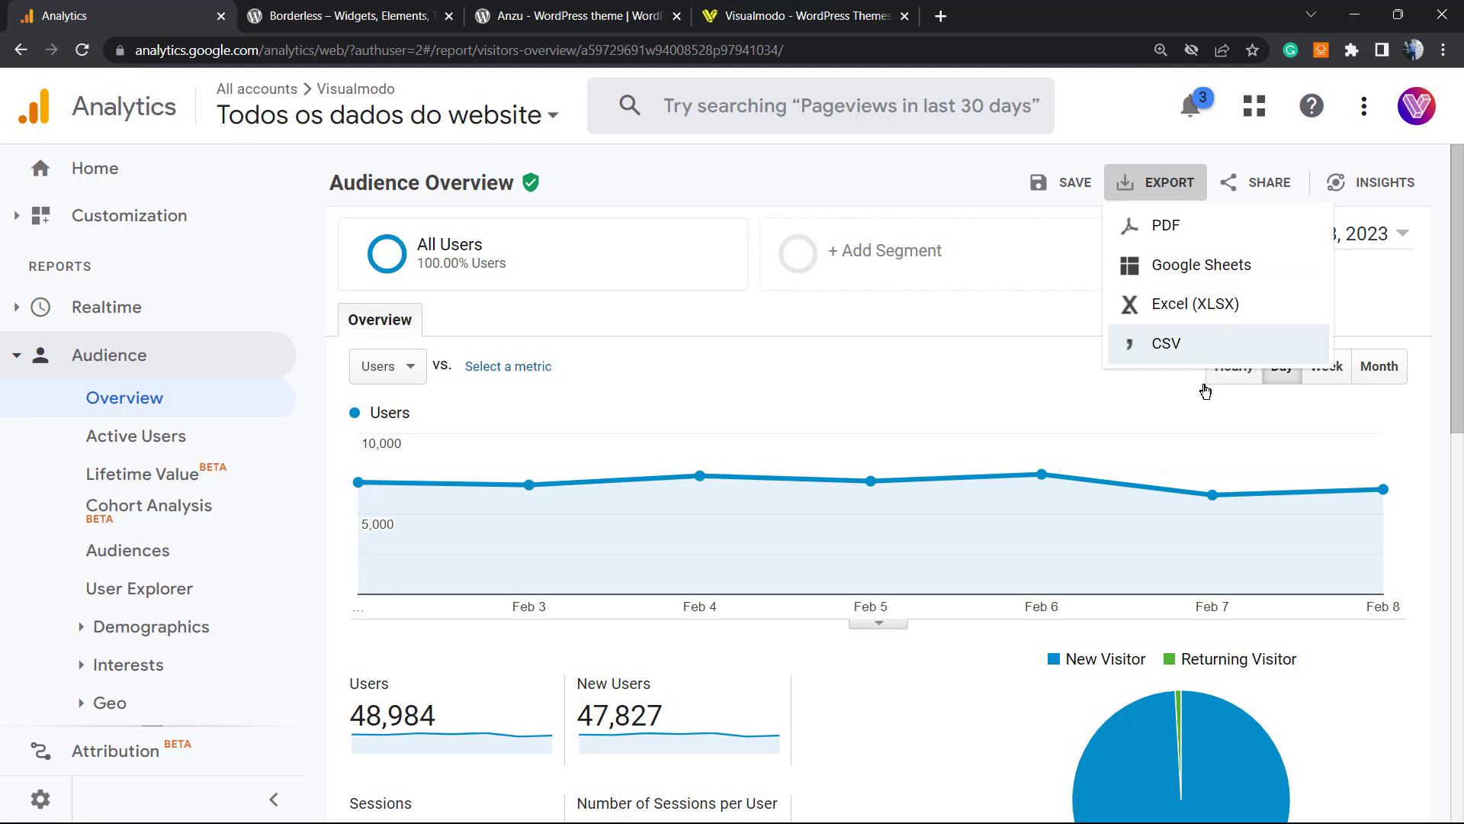
pyautogui.click(1203, 242)
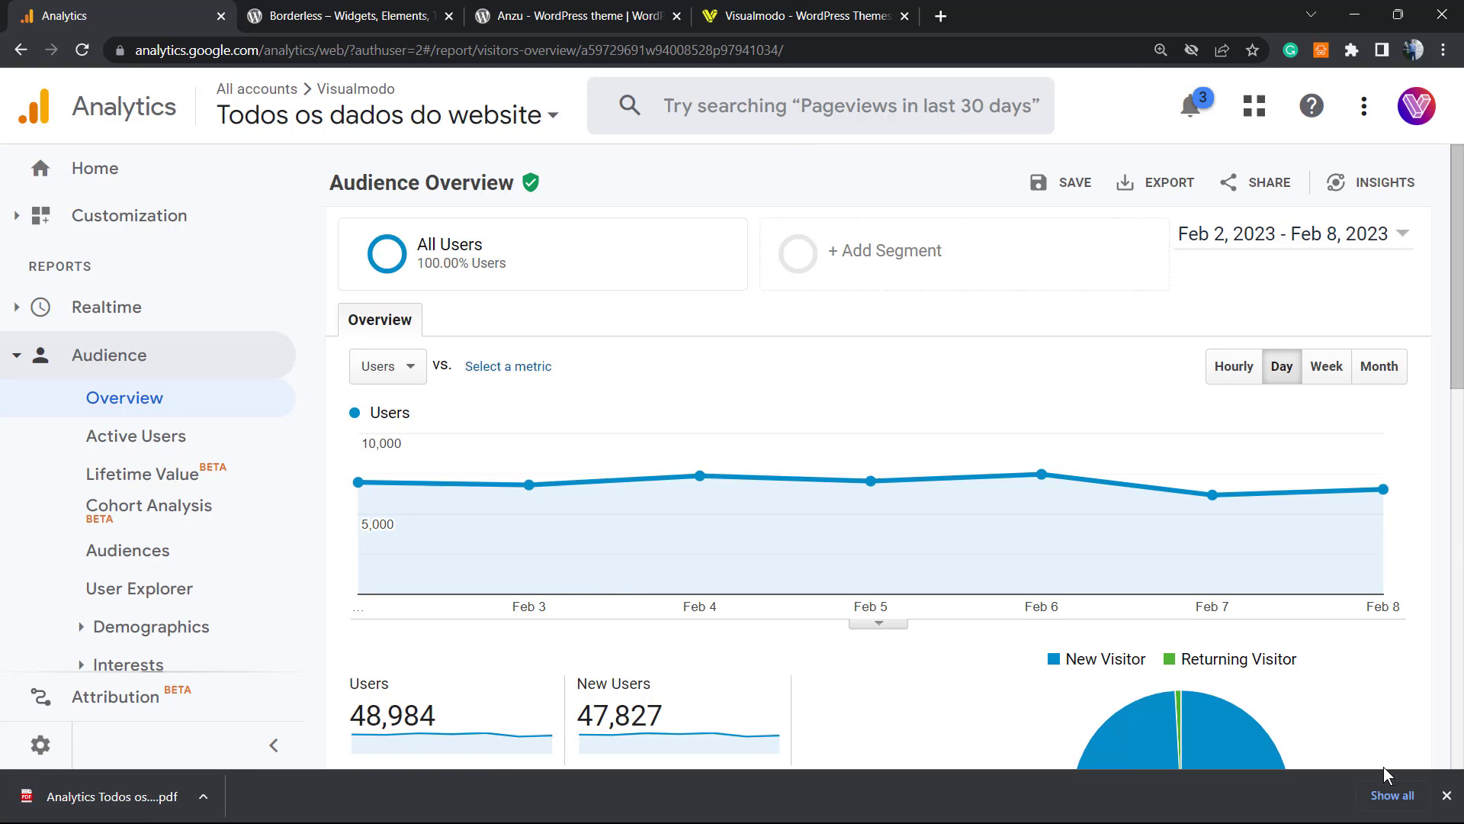
pyautogui.click(1447, 795)
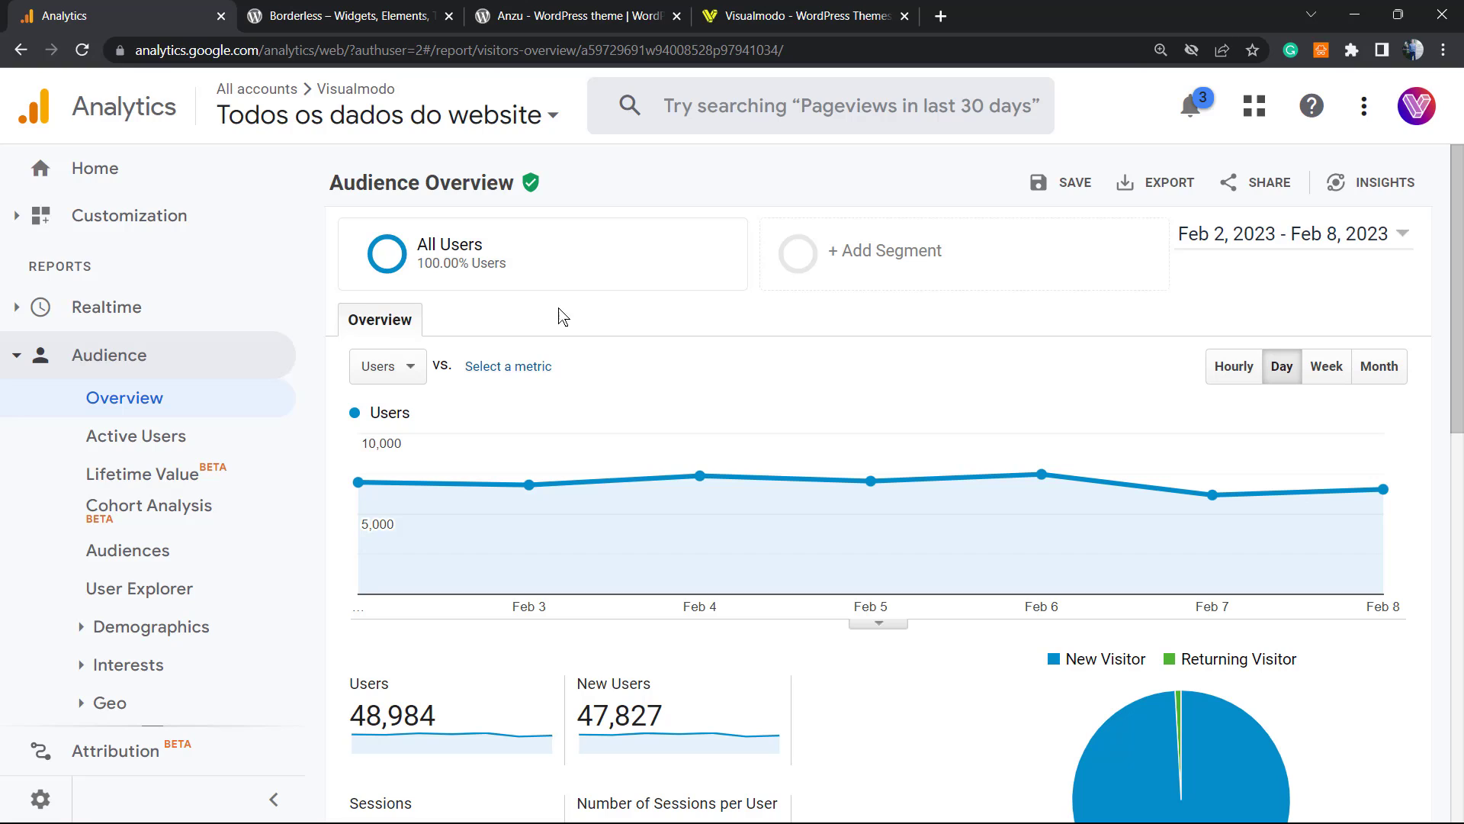
# Switch to the Visualmodo – GA4 property and go to its Reports snapshot (Jan 12 – Feb 8, 2023)
pyautogui.moveTo(540, 287)
pyautogui.click(542, 114)
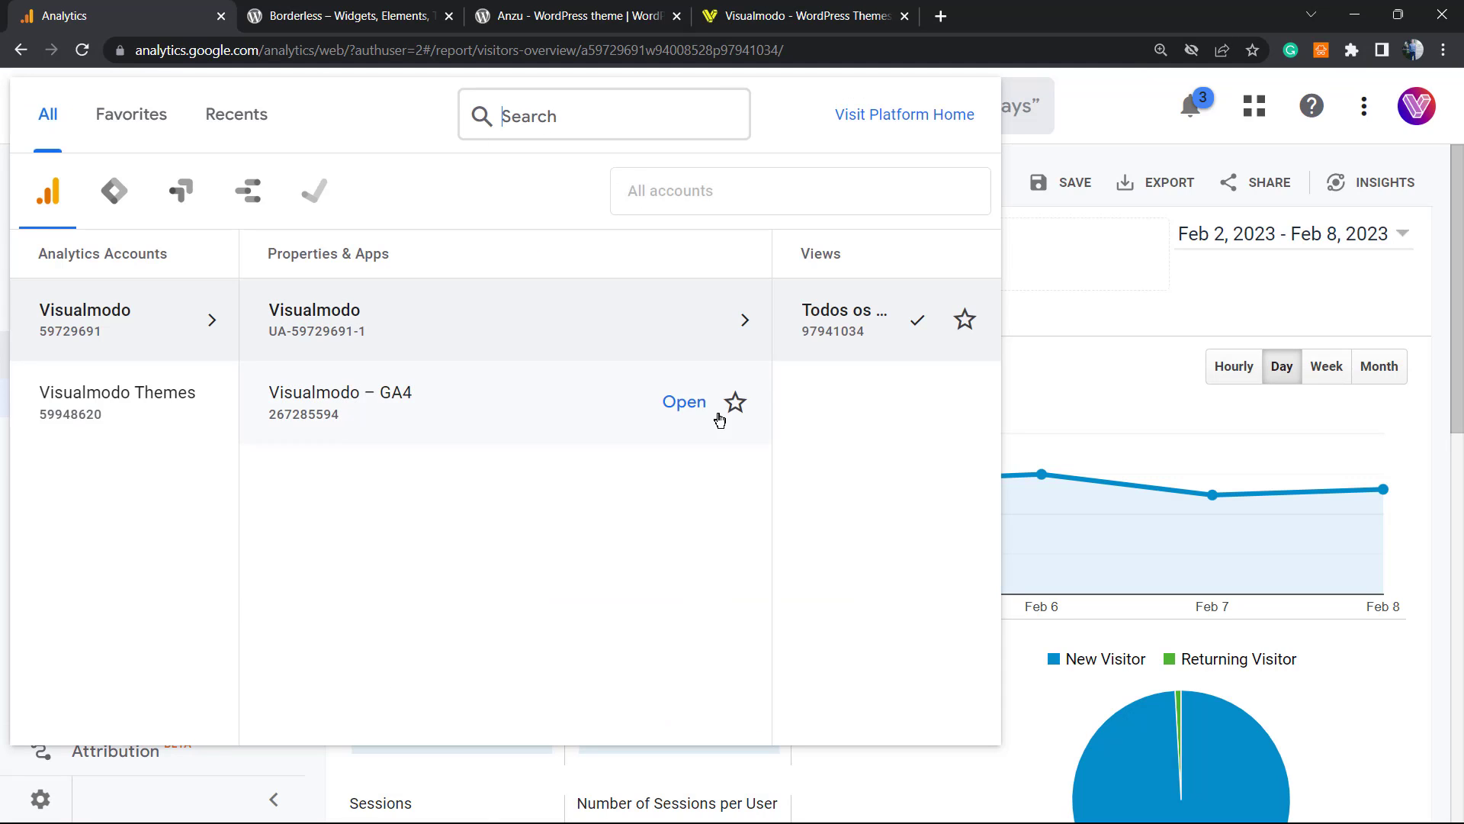
pyautogui.click(690, 404)
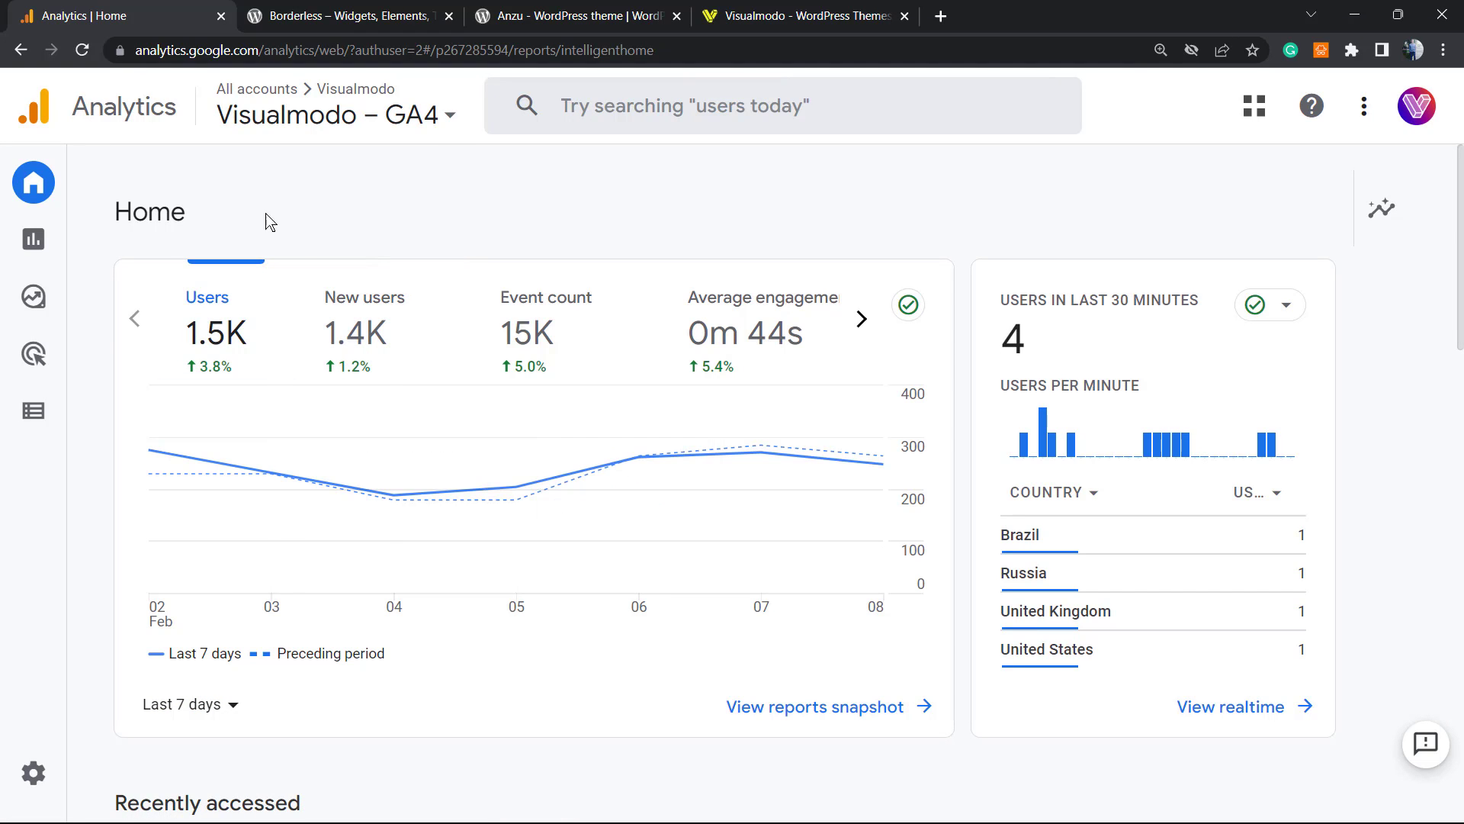
pyautogui.moveTo(67, 251)
pyautogui.moveTo(167, 220)
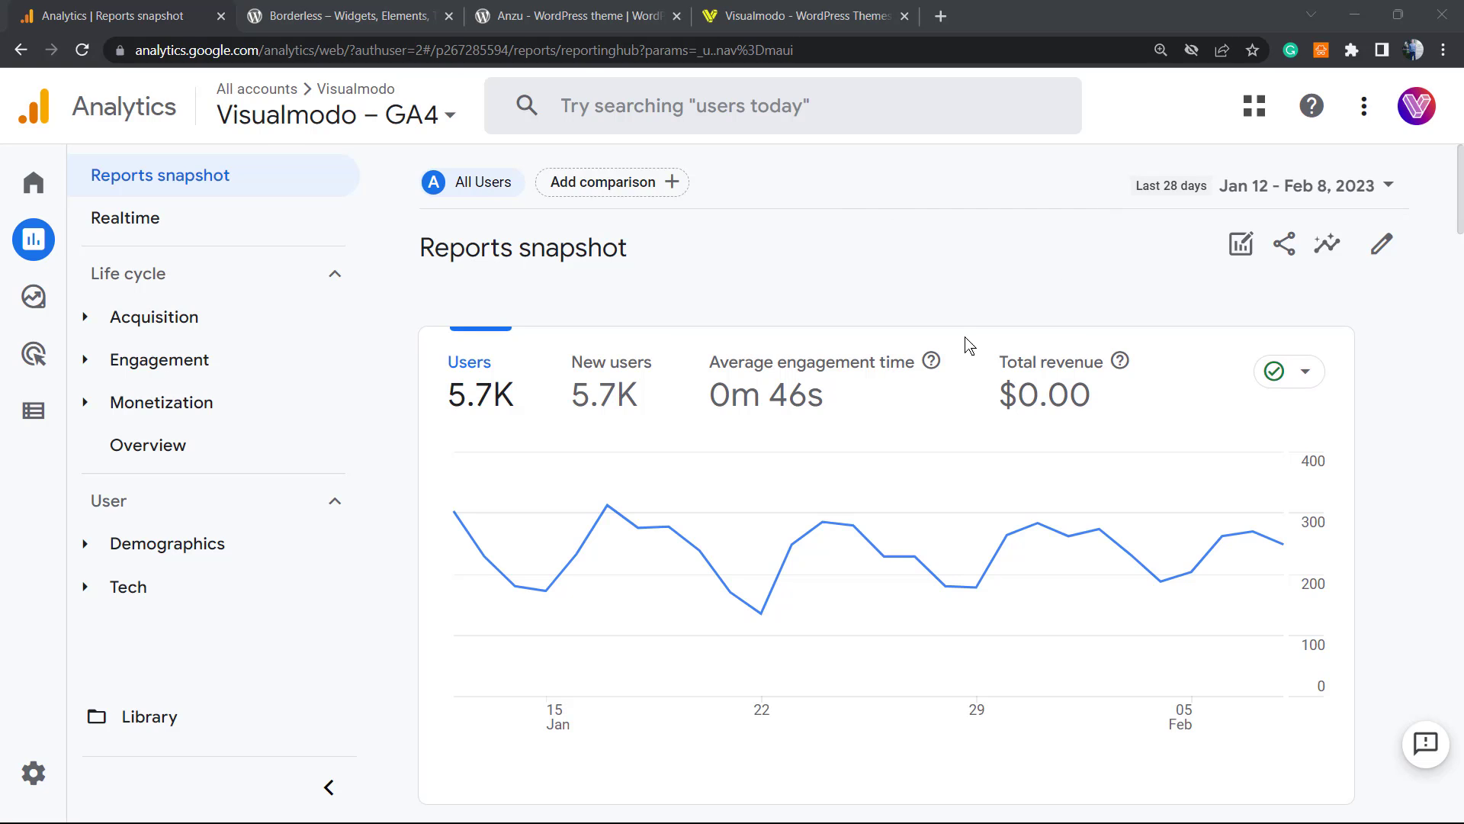
# Look over the Reports snapshot, then open its Share this report panel
pyautogui.scroll(-1, 915, 366)
pyautogui.scroll(-5, 905, 372)
pyautogui.scroll(5, 902, 359)
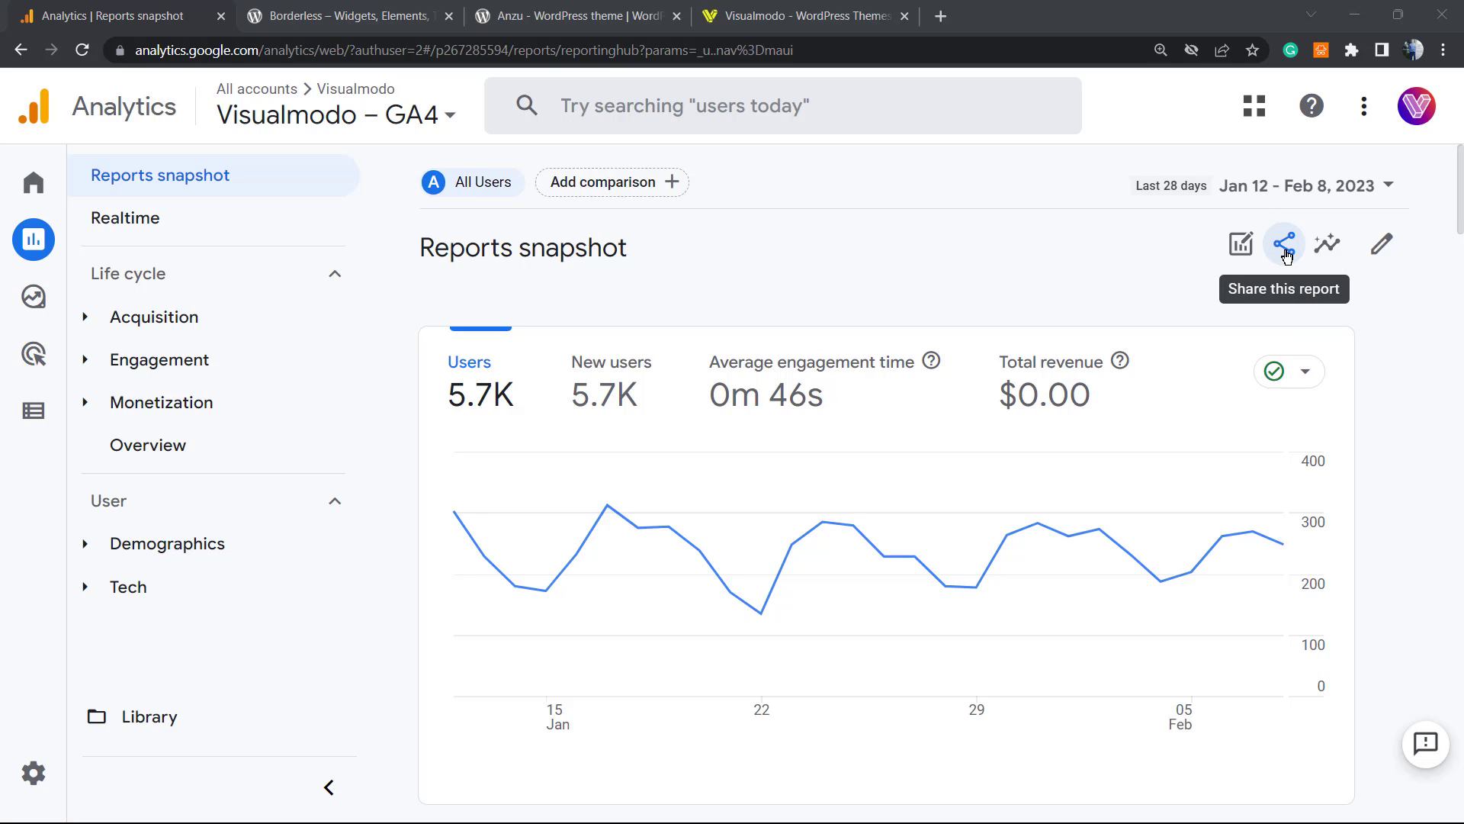
pyautogui.click(1286, 254)
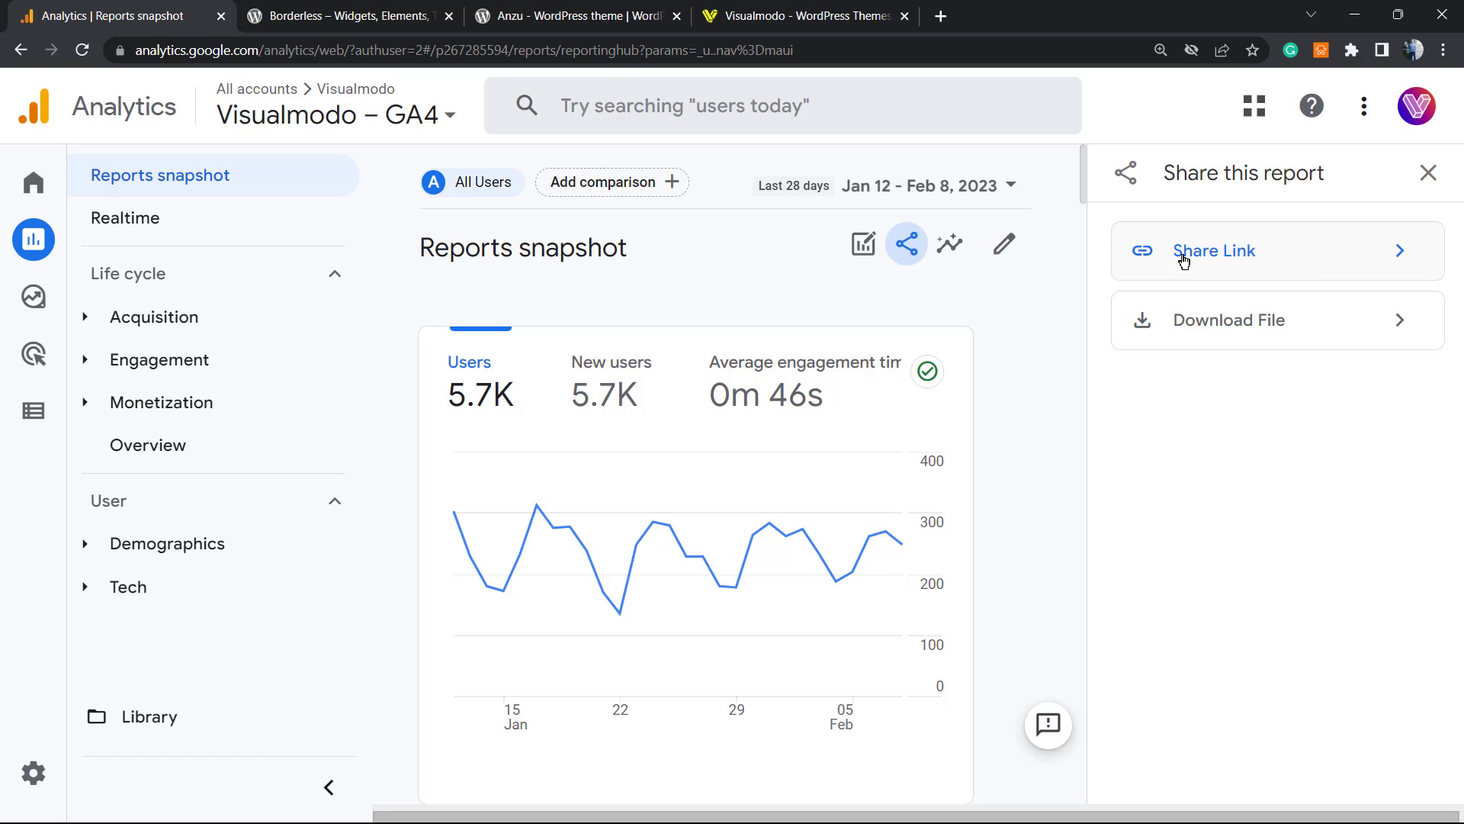
# Download the Reports snapshot as data-export.csv via Download File > Download CSV
pyautogui.click(1201, 326)
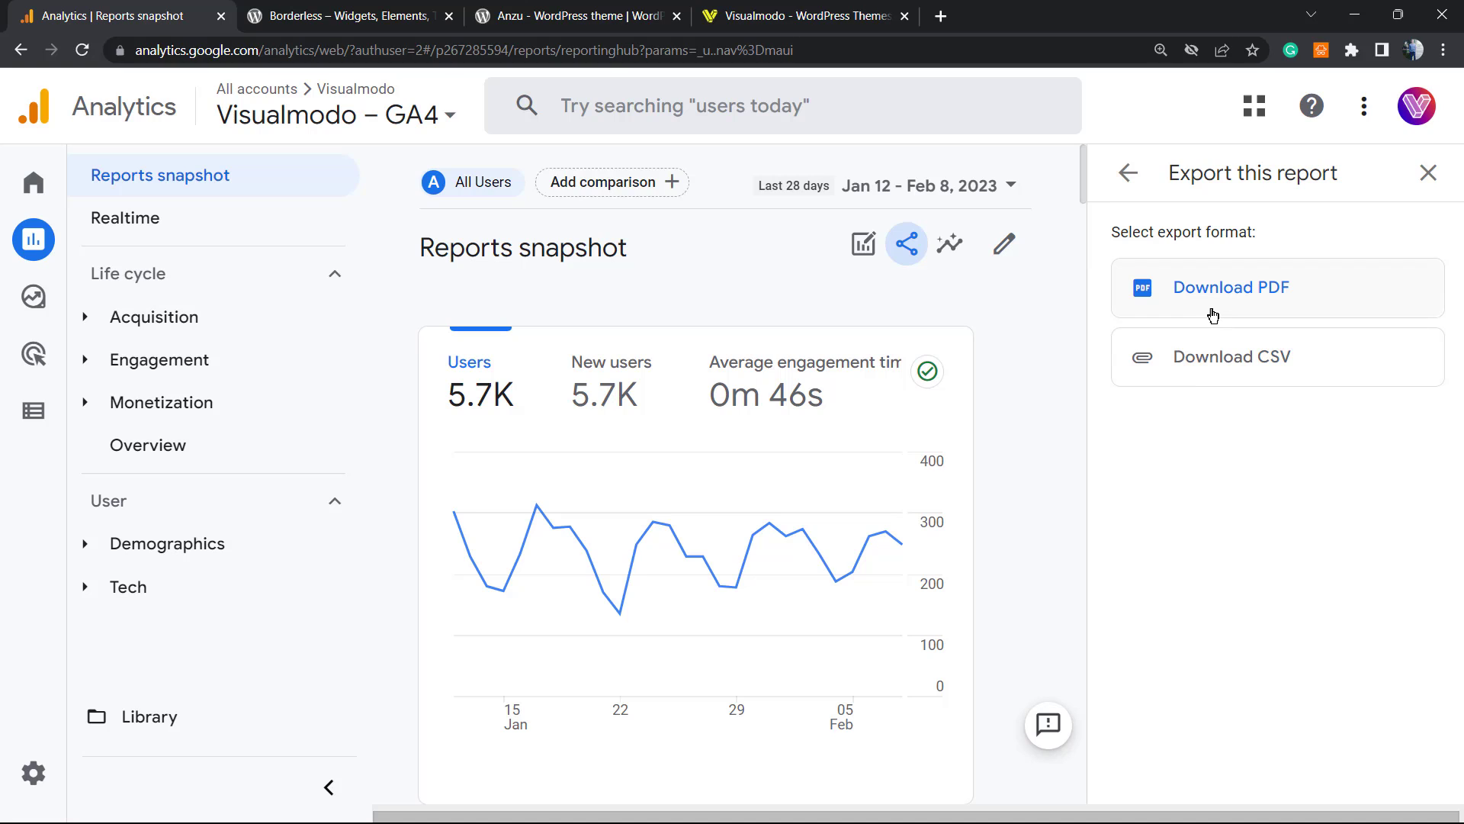
pyautogui.click(1233, 371)
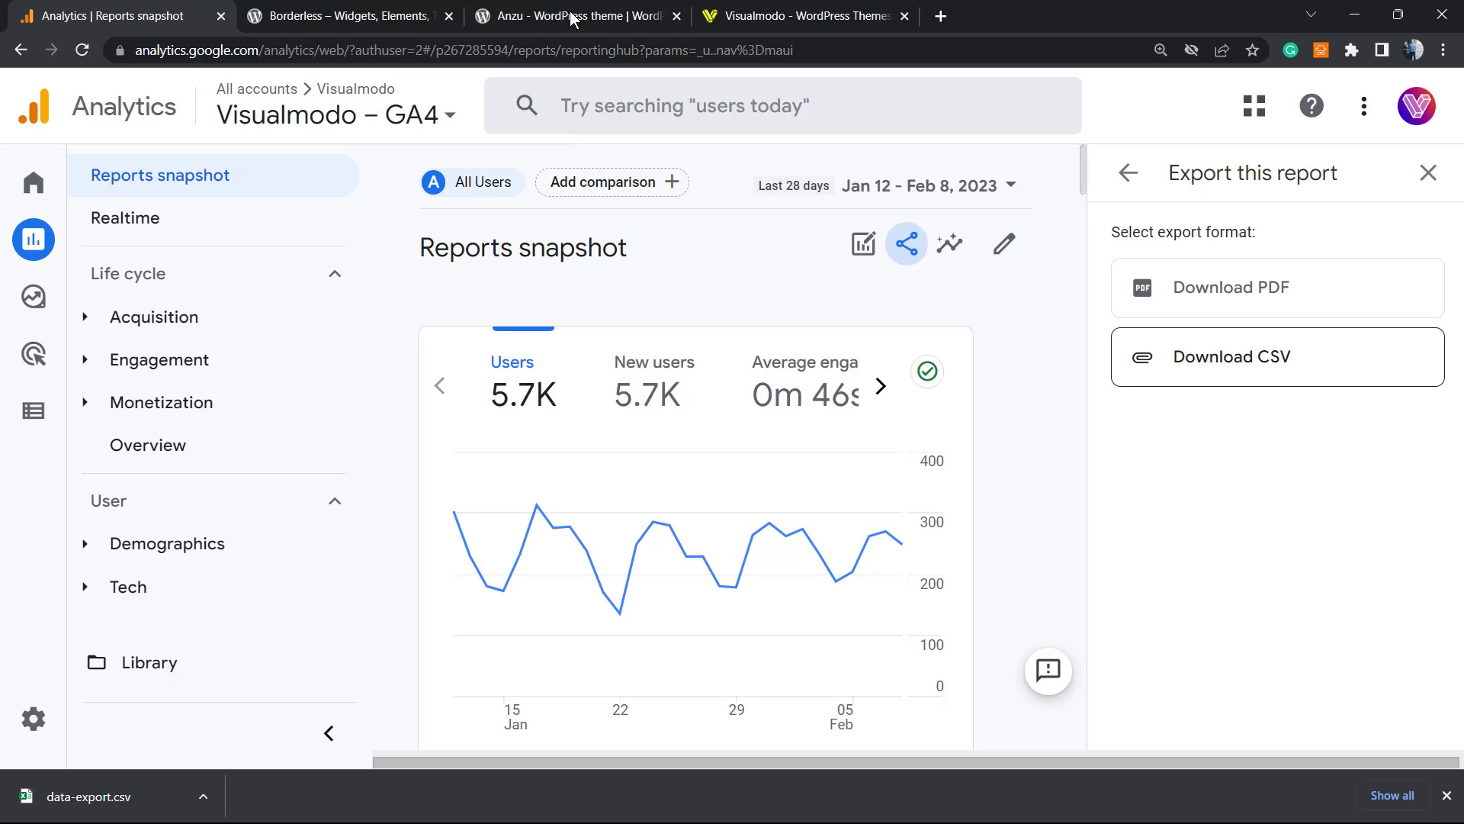
# Review the Borderless plugin page on WordPress.org, selecting the word Borderless in its title
pyautogui.click(347, 16)
pyautogui.scroll(-1, 387, 565)
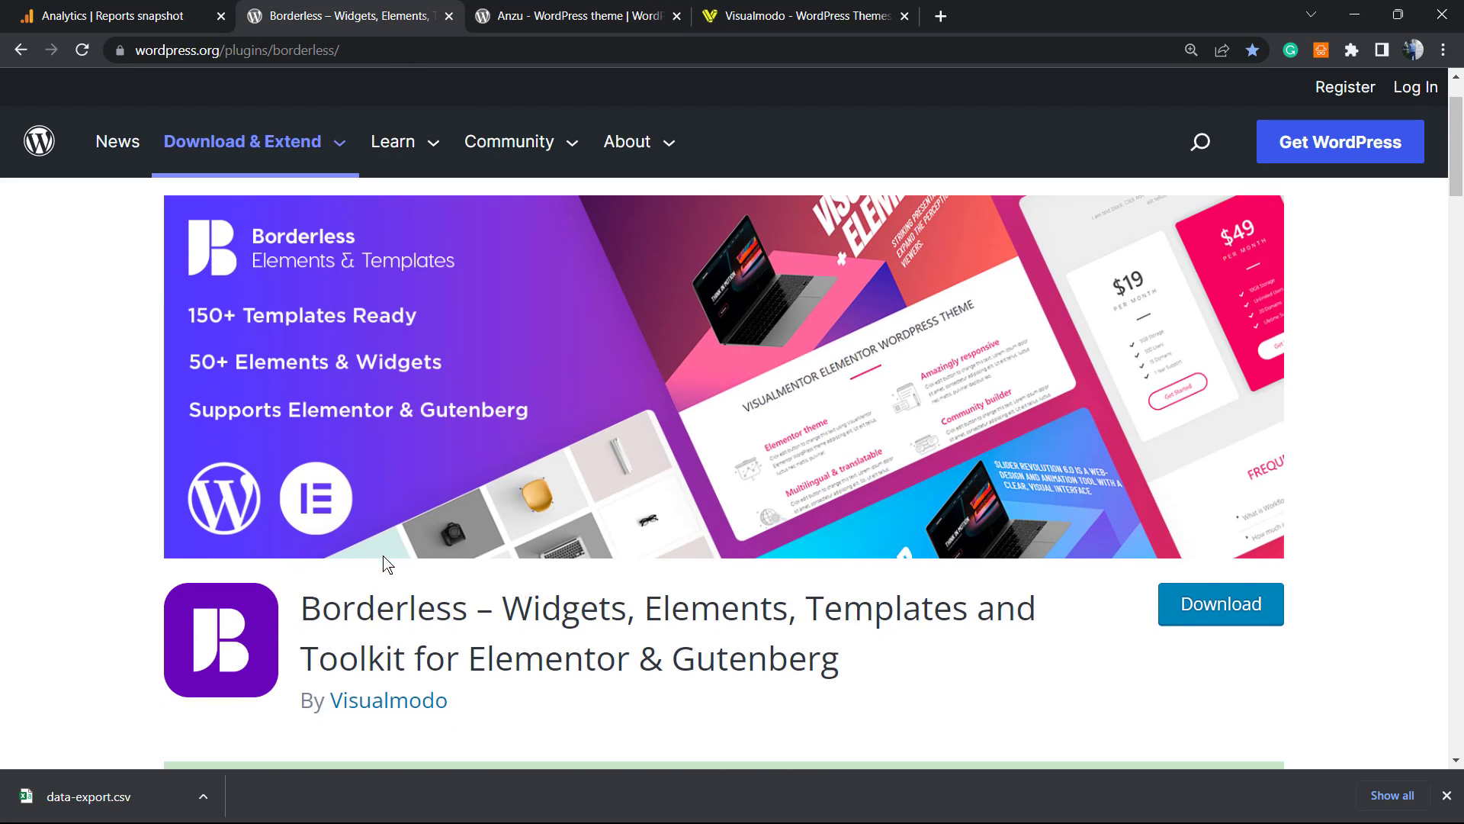
pyautogui.doubleClick(380, 610)
pyautogui.scroll(1, 446, 619)
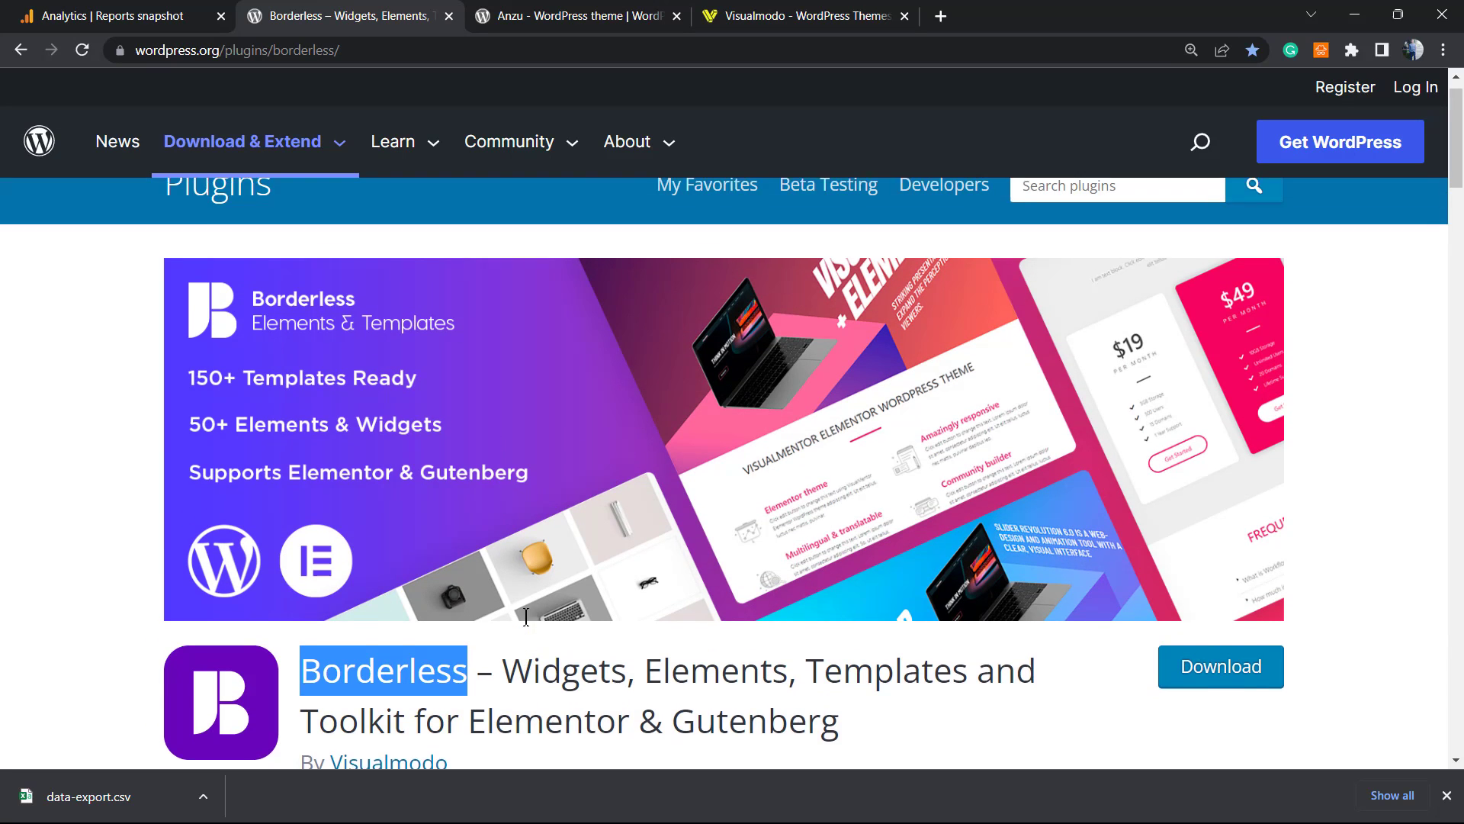
pyautogui.scroll(-1, 445, 620)
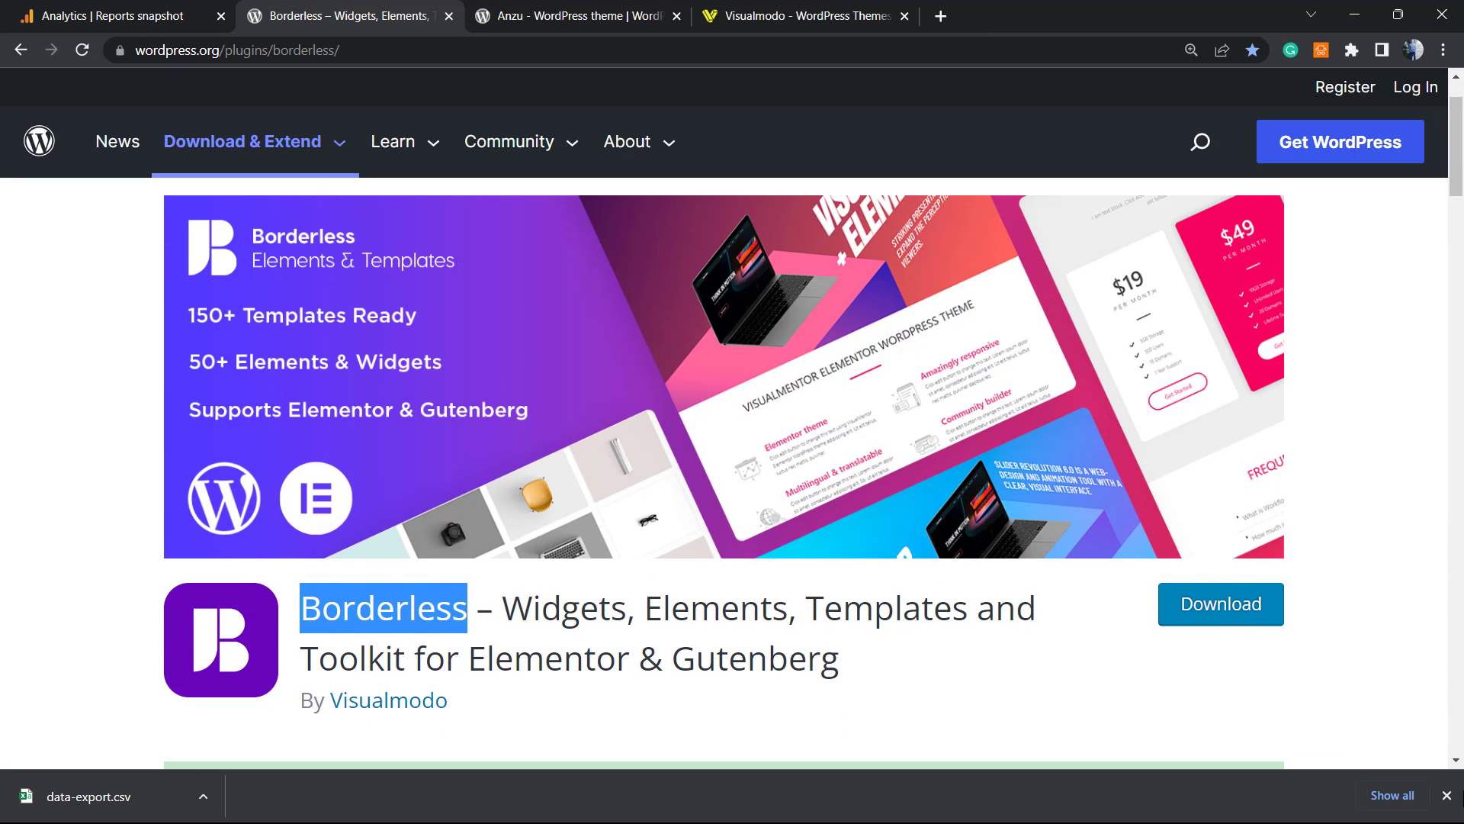
# Dismiss the data-export.csv download notice, view the Anzu theme page, then the Visualmodo homepage
pyautogui.click(1447, 795)
pyautogui.scroll(1, 503, 656)
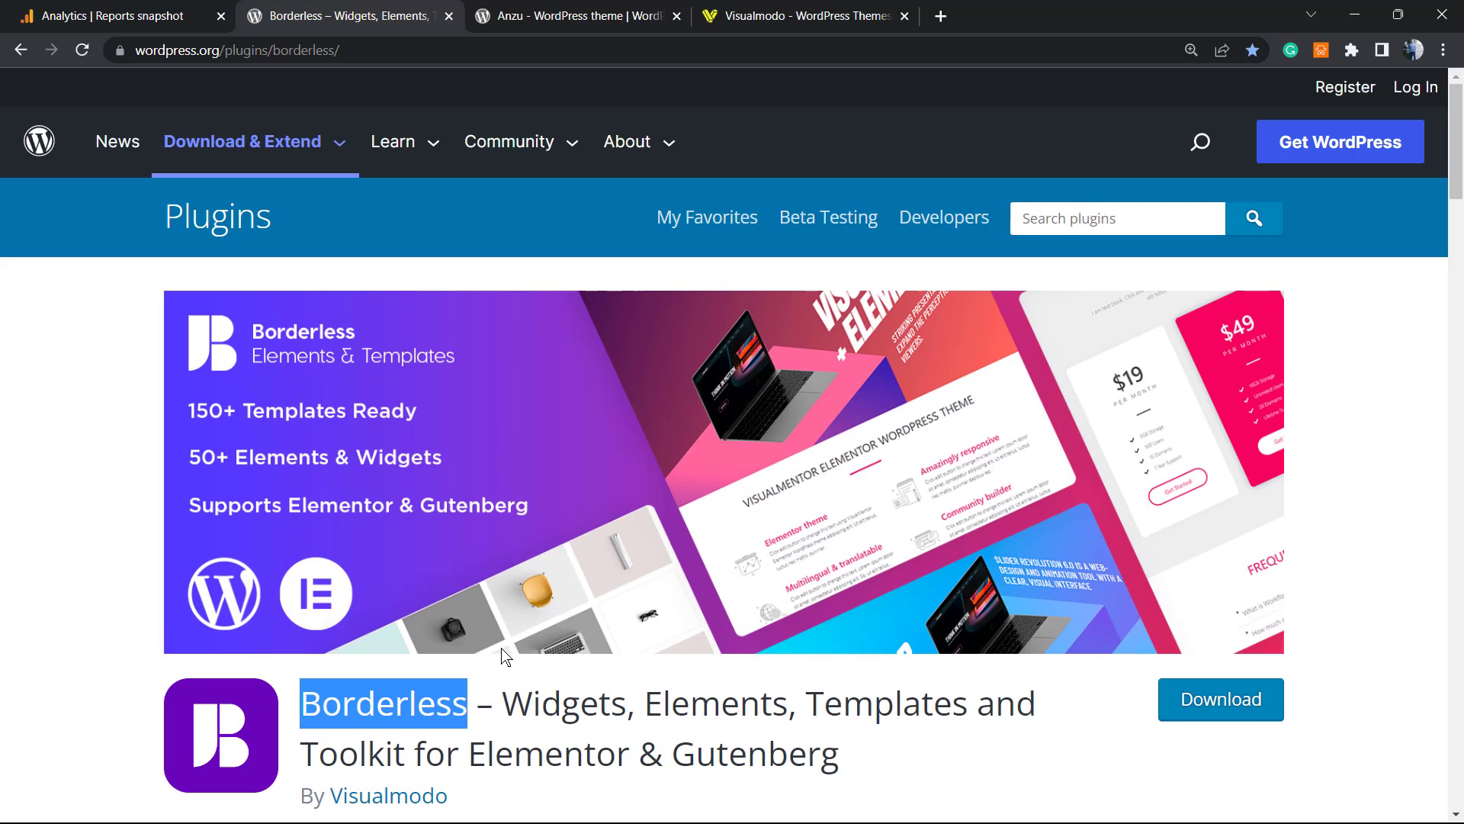
pyautogui.click(663, 6)
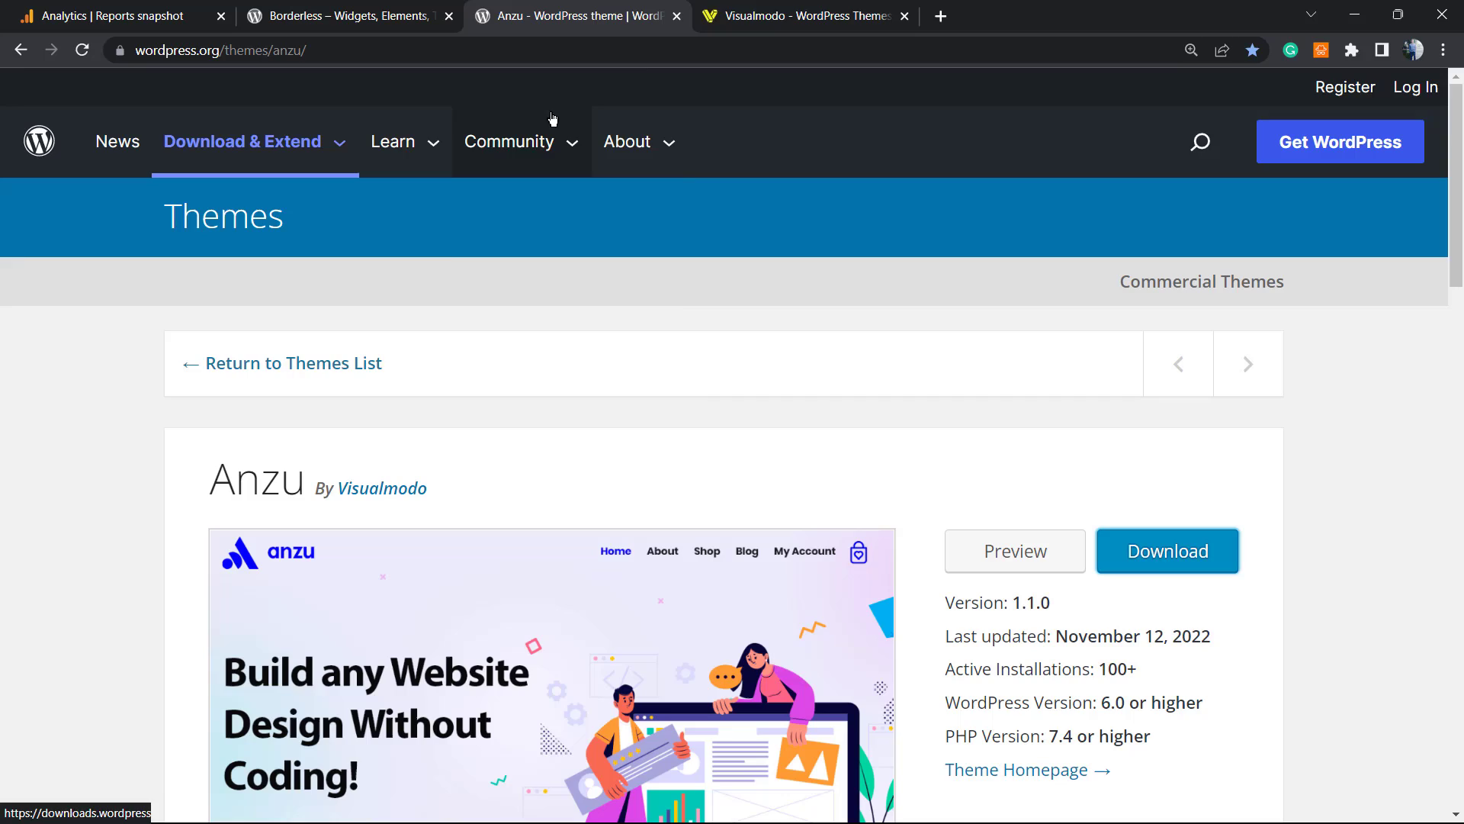
pyautogui.click(801, 15)
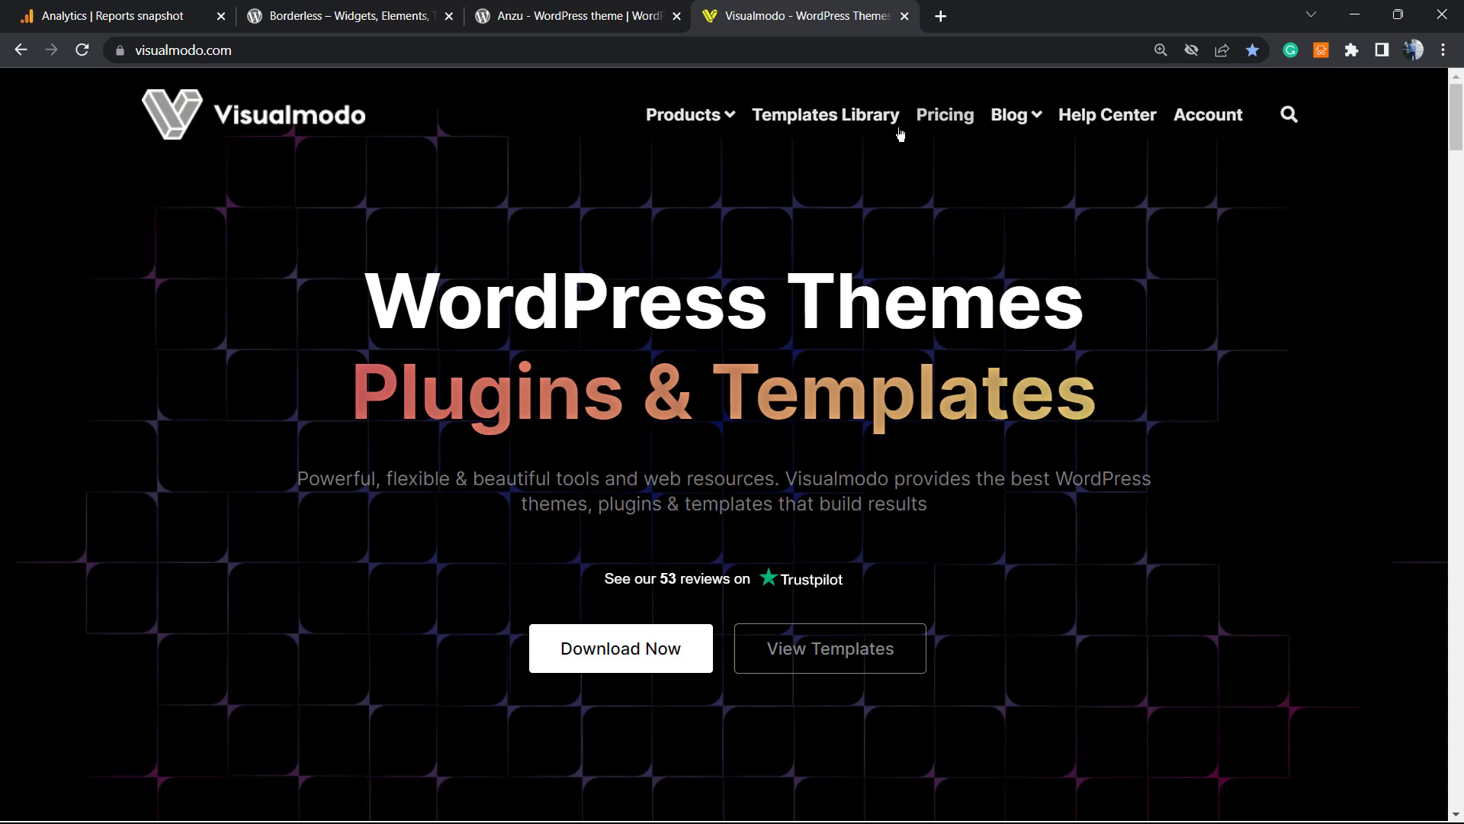
# Browse Visualmodo's Templates Library through templates such as Bakery, Lawyer, Psychologist and Influencer
pyautogui.click(812, 116)
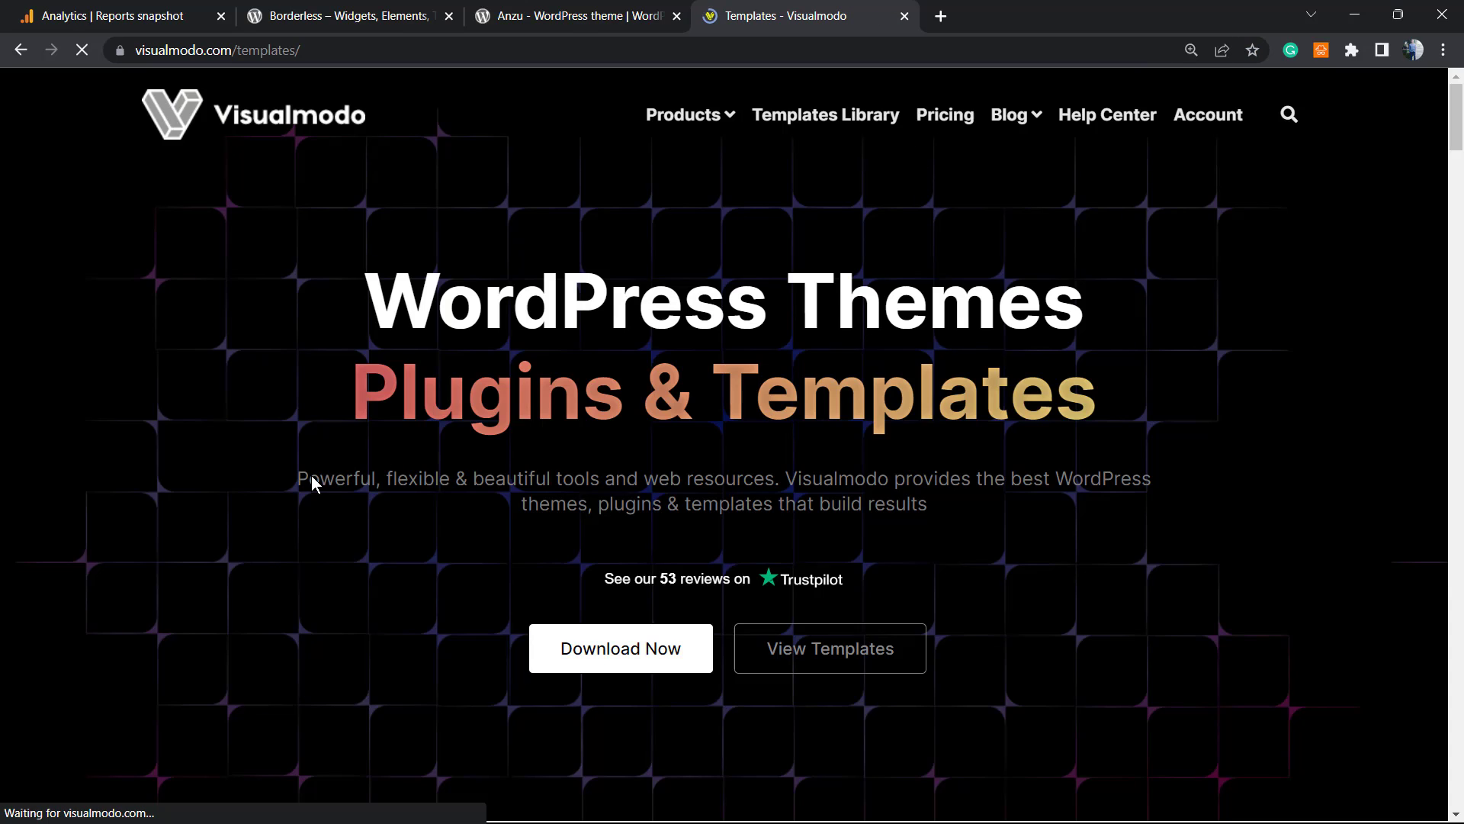
pyautogui.scroll(-9, 500, 471)
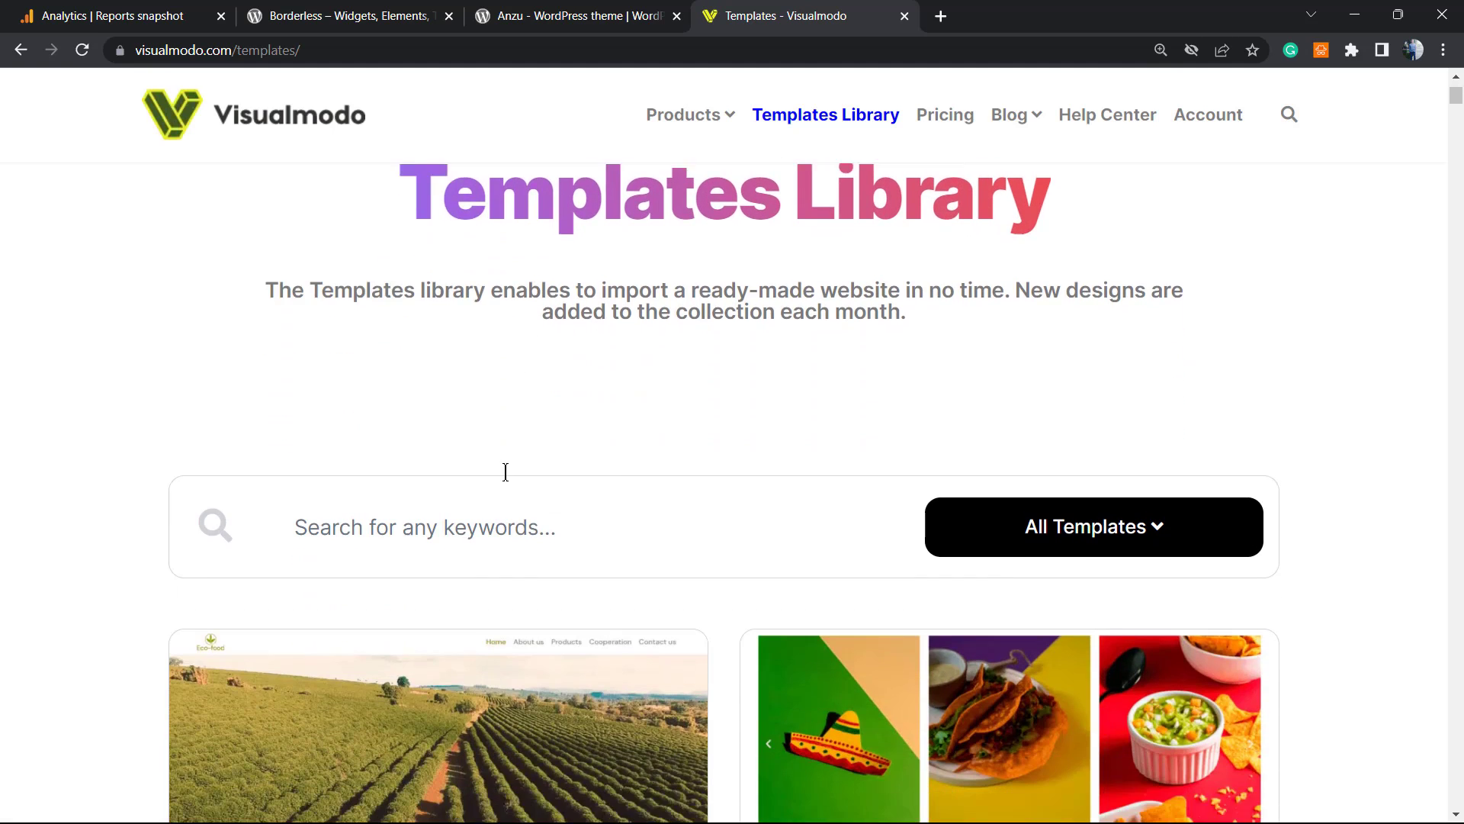
pyautogui.scroll(-19, 464, 506)
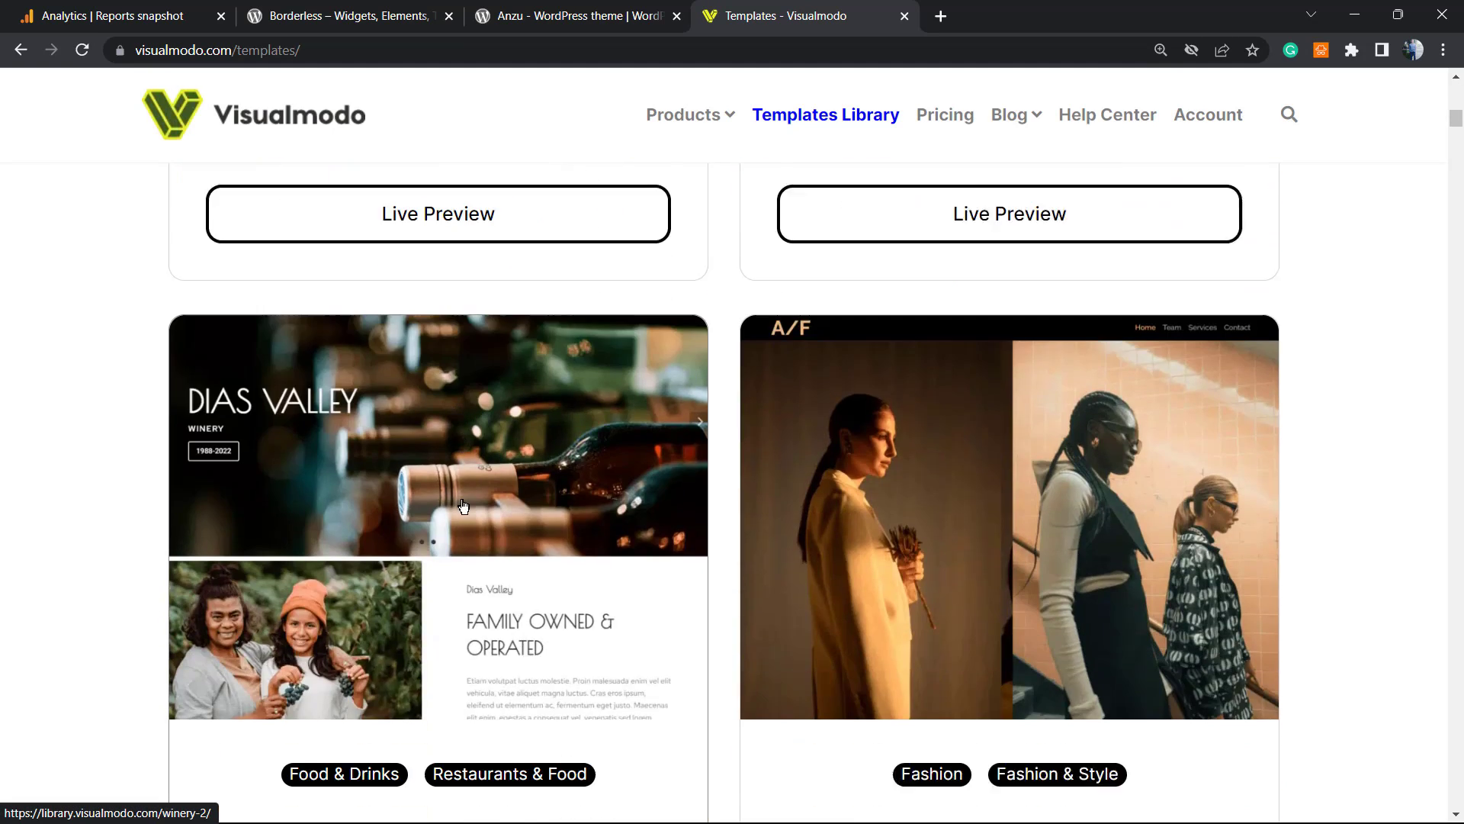
pyautogui.scroll(-16, 473, 496)
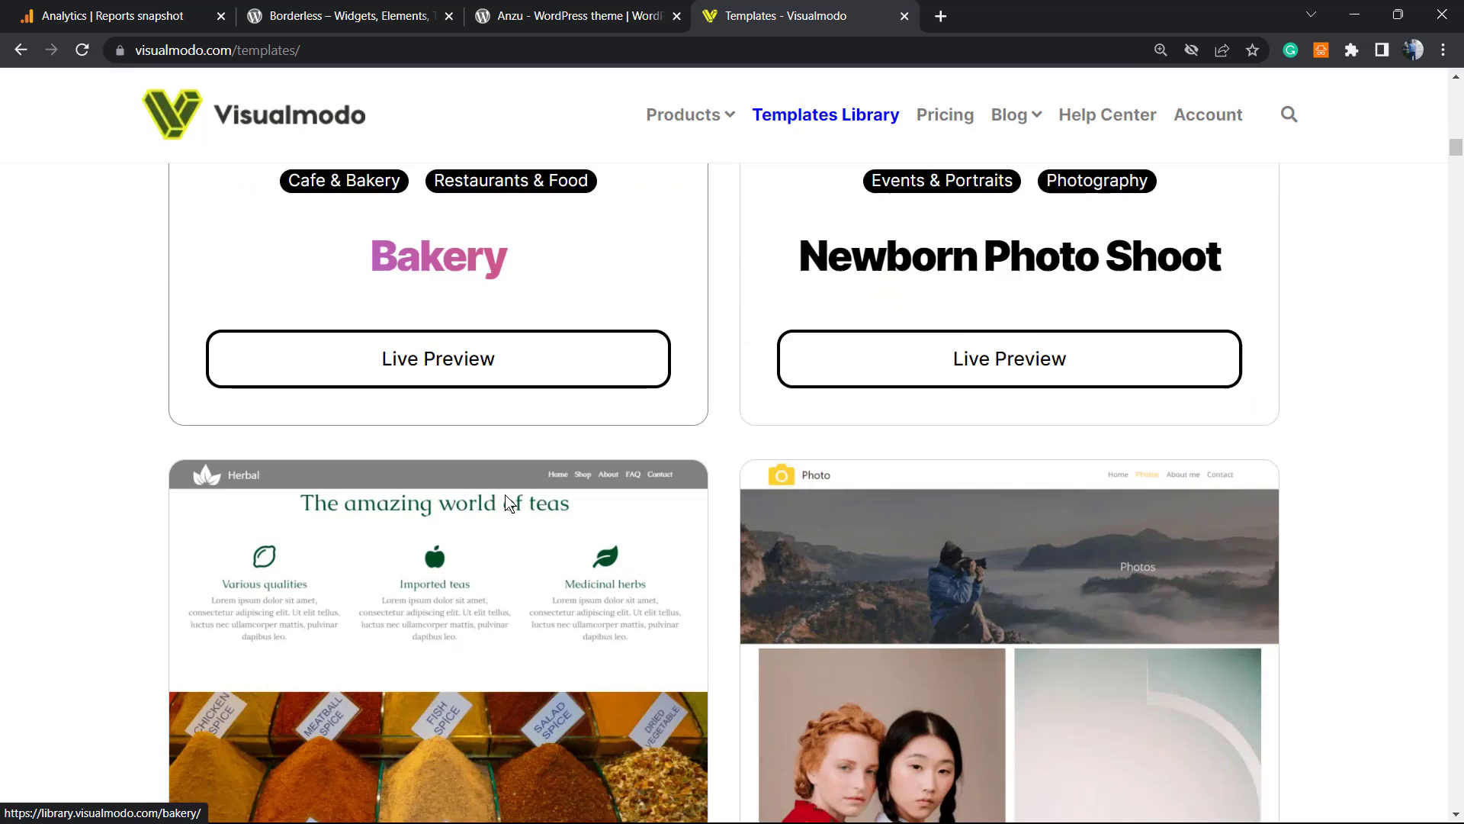
pyautogui.scroll(-3, 511, 494)
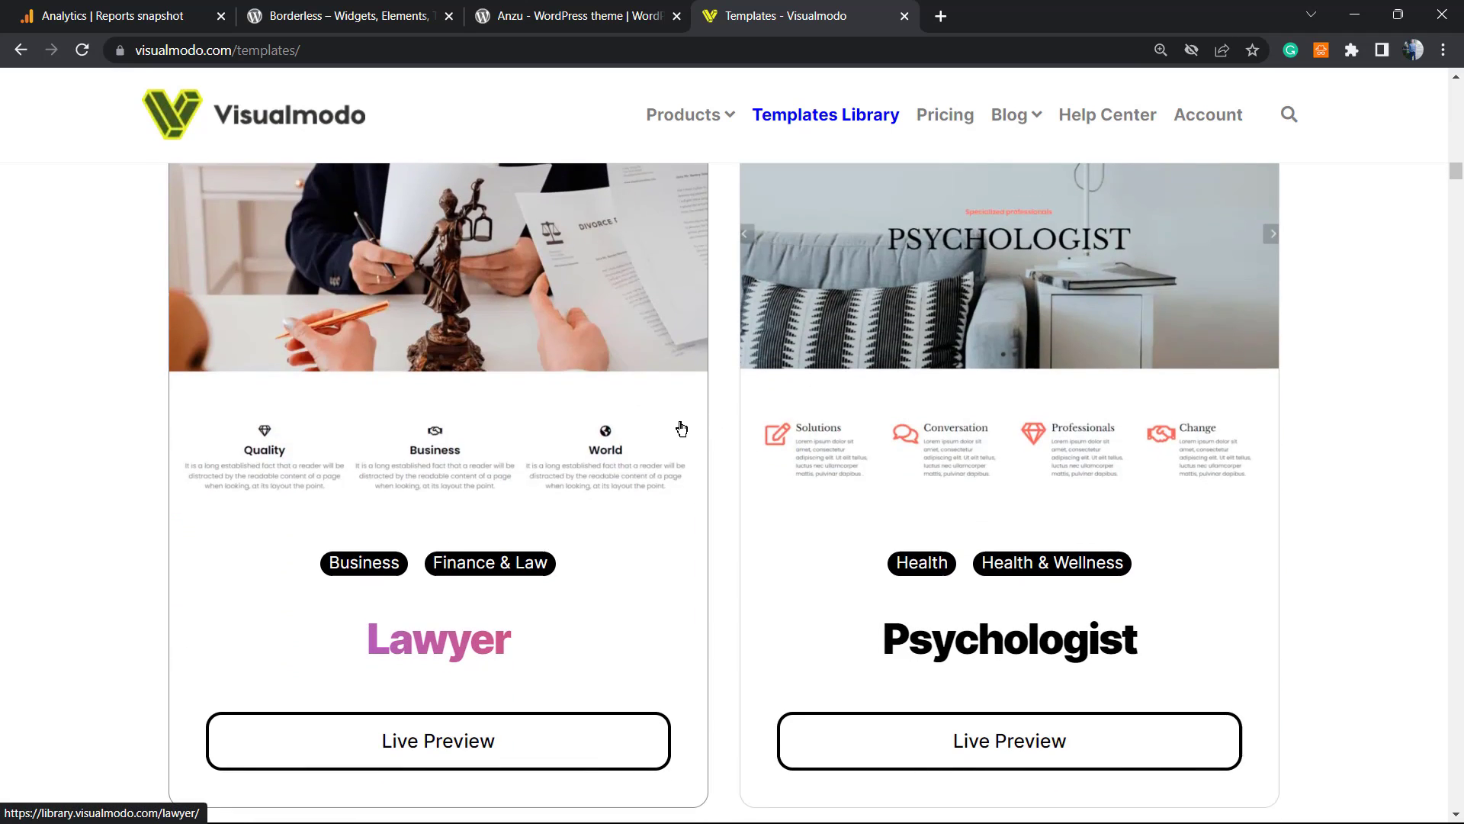
pyautogui.scroll(-7, 736, 415)
pyautogui.scroll(-20, 761, 408)
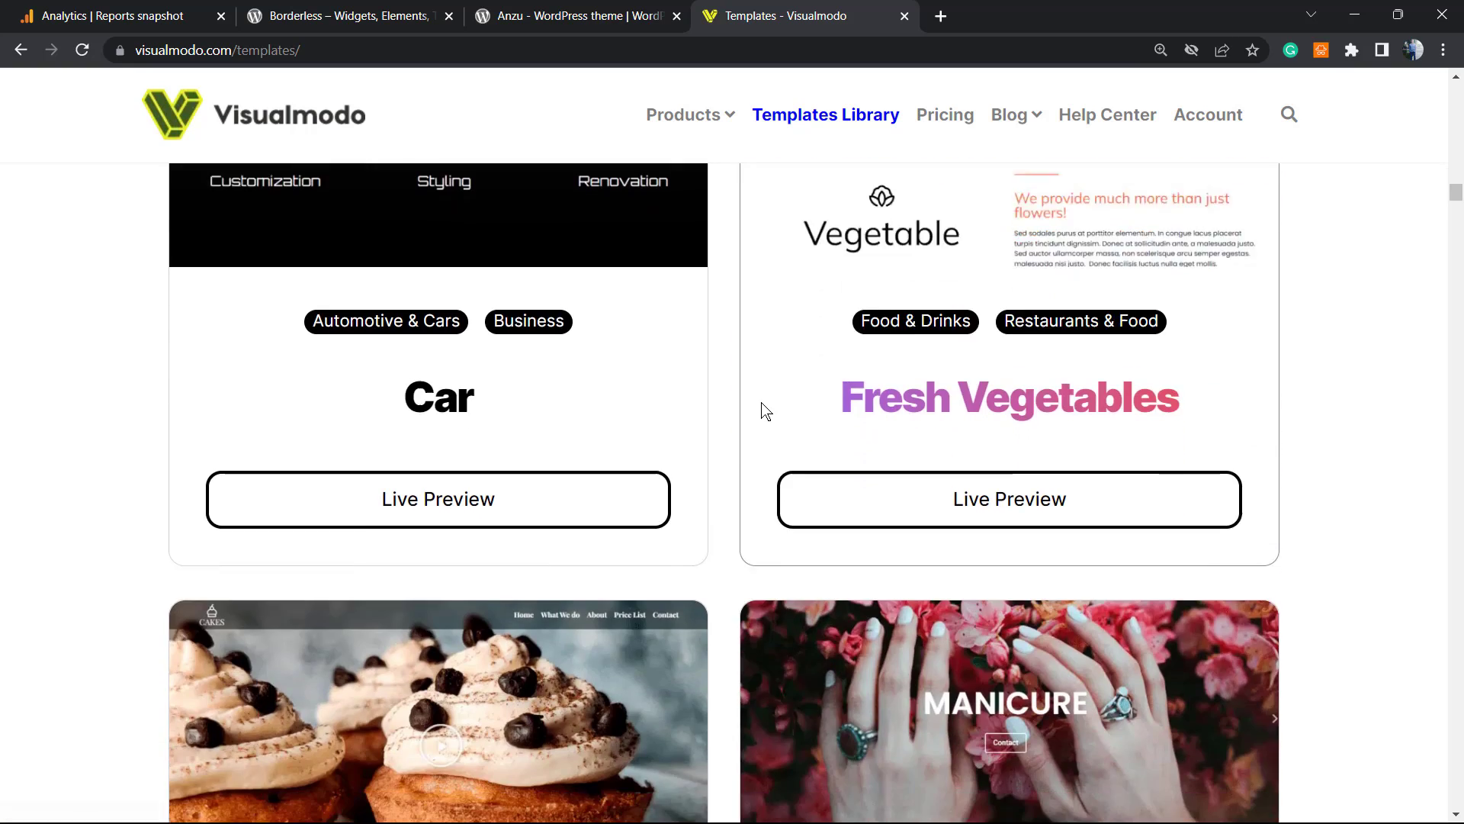
pyautogui.scroll(-20, 745, 484)
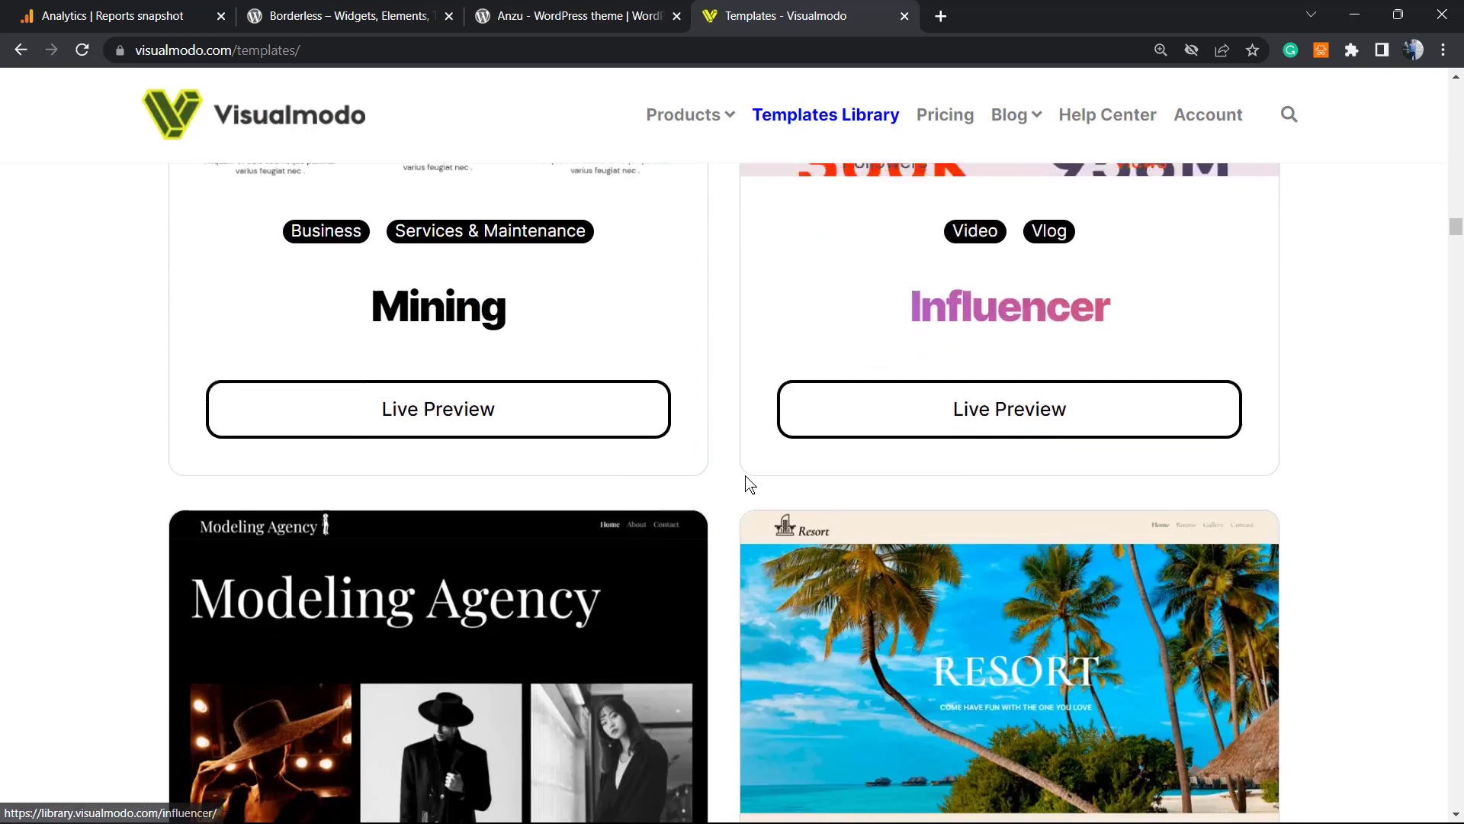
pyautogui.scroll(-20, 737, 467)
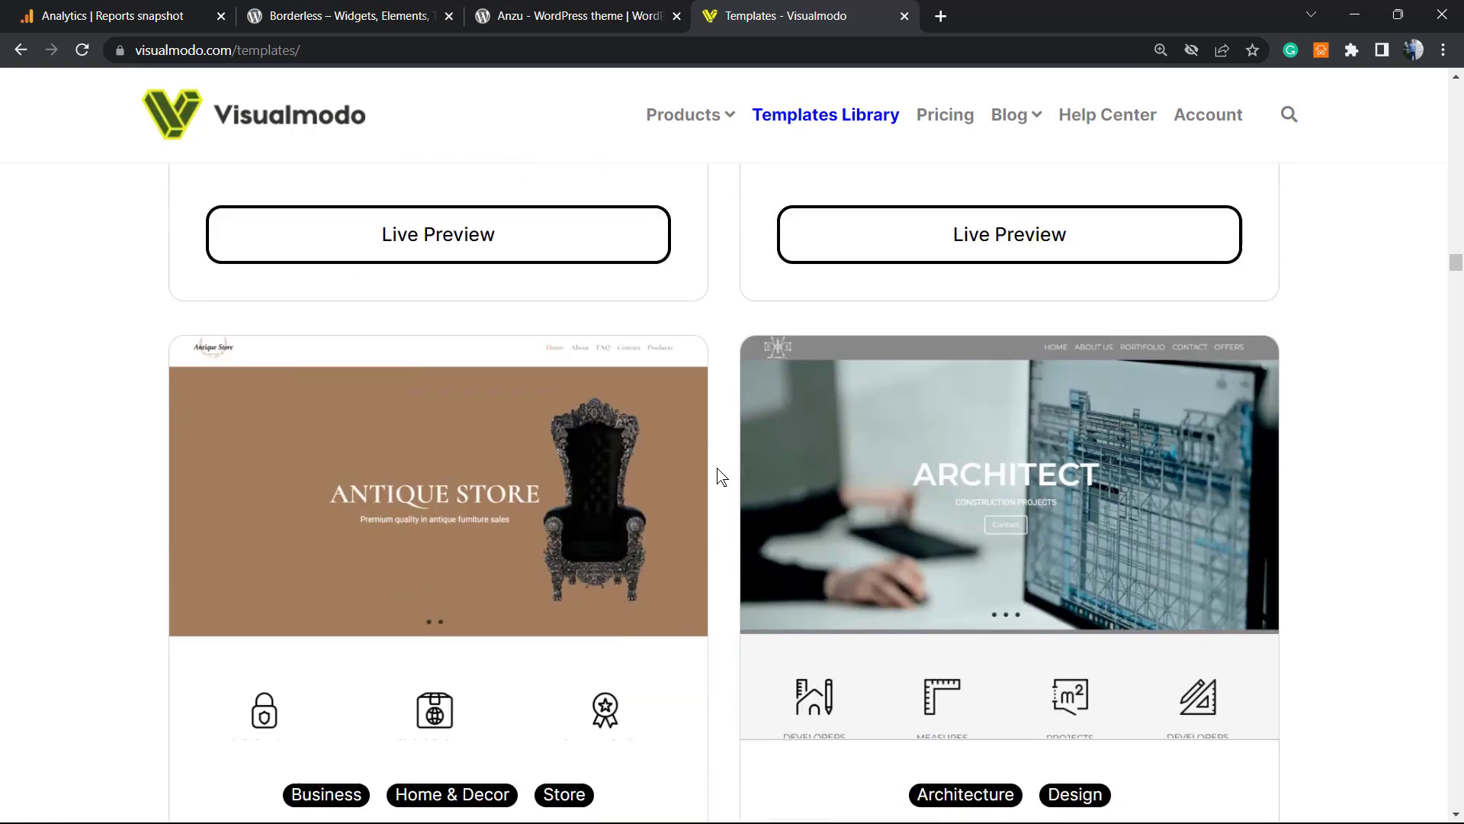